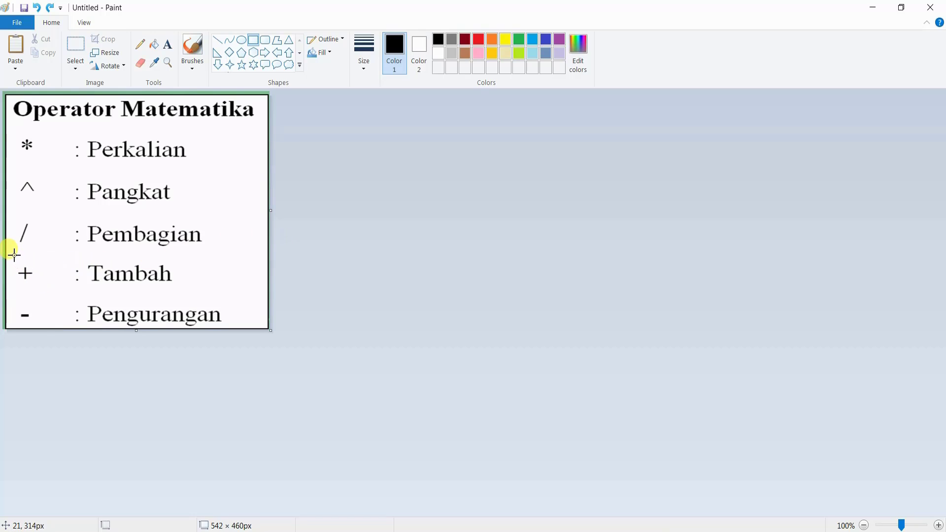
- Draw a rectangle around the + Tambah and - Pengurangan rows of the operator list
drag(12, 256, 242, 326)
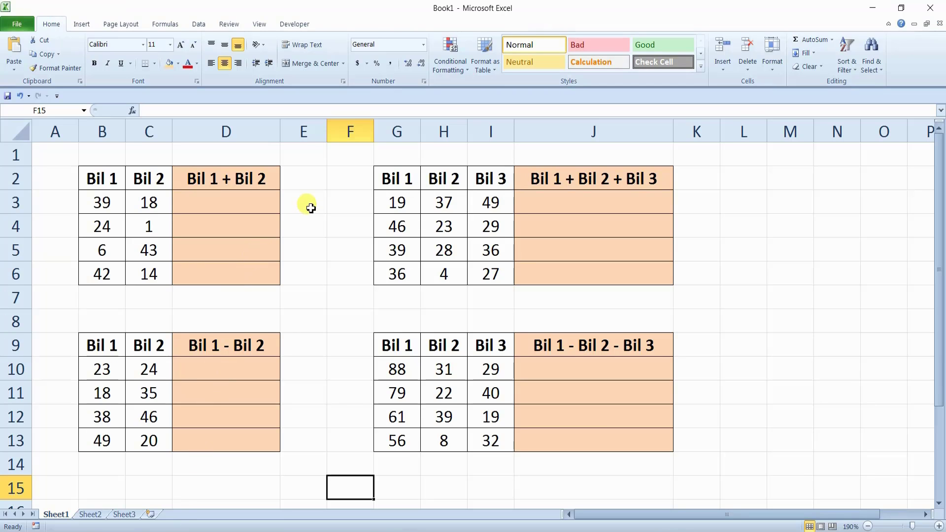
- Switch to the Excel workbook and look over the addition tables in rows 1–7 and the subtraction tables in rows 8–14
click(311, 208)
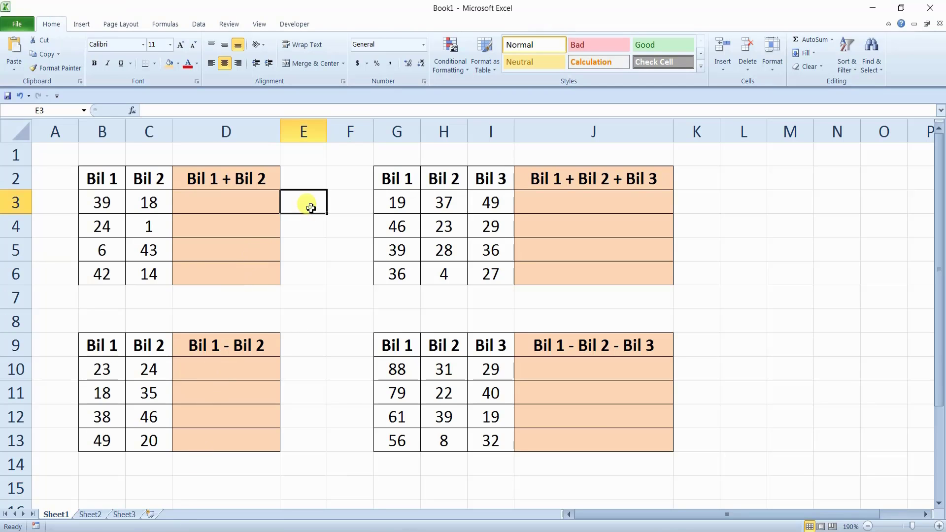
click(331, 266)
click(357, 278)
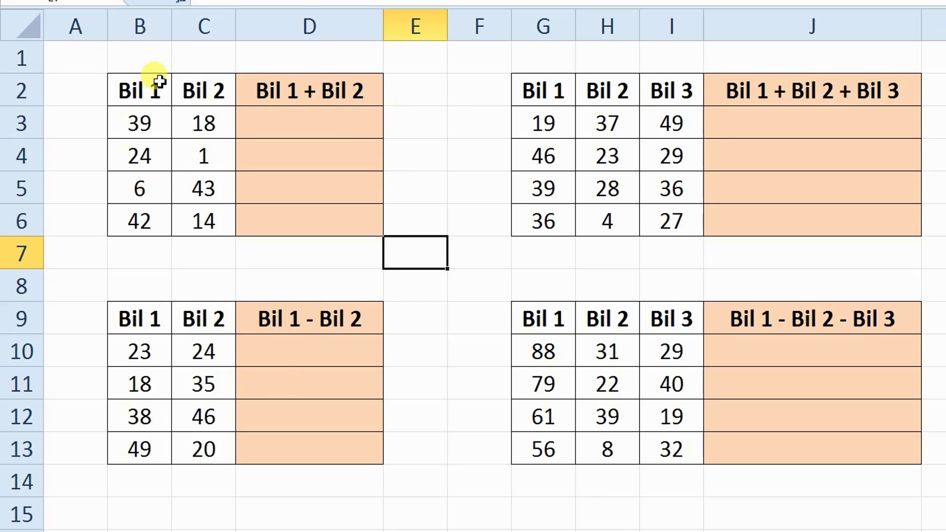
drag(75, 69, 939, 253)
drag(72, 285, 937, 475)
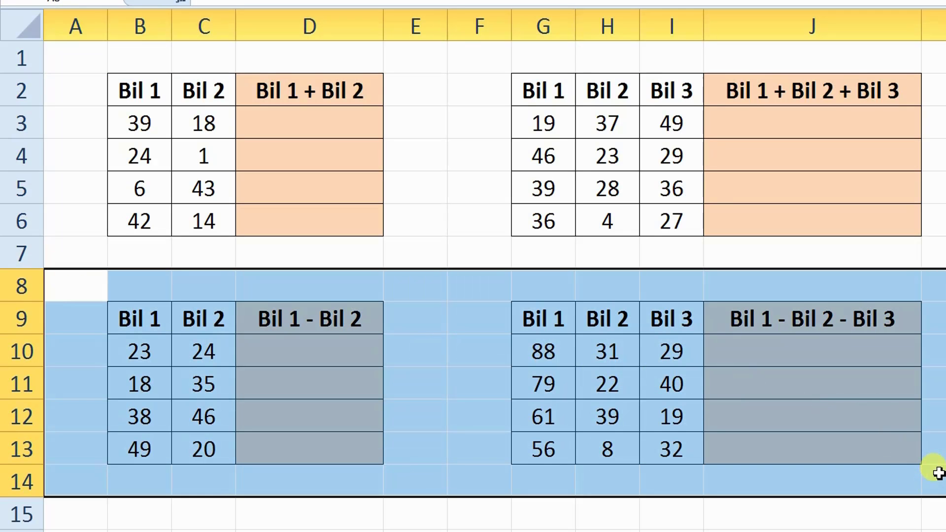
- Examine the Bil 1 and Bil 2 numbers and the result column of the Bil 1 + Bil 2 table
click(258, 128)
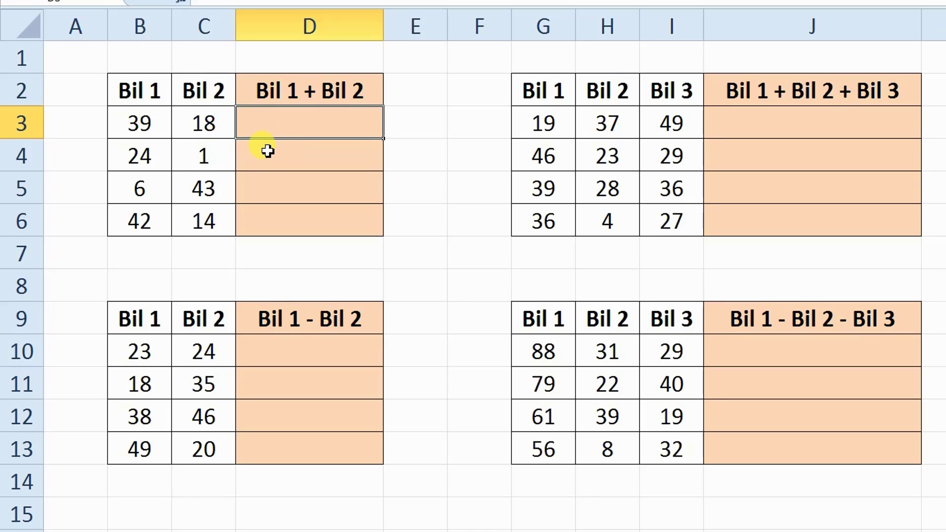
click(144, 131)
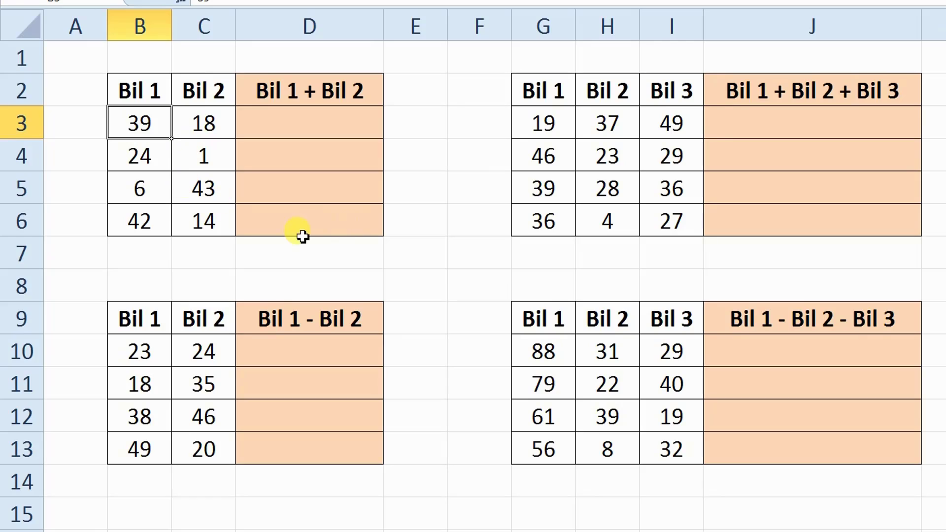
click(211, 218)
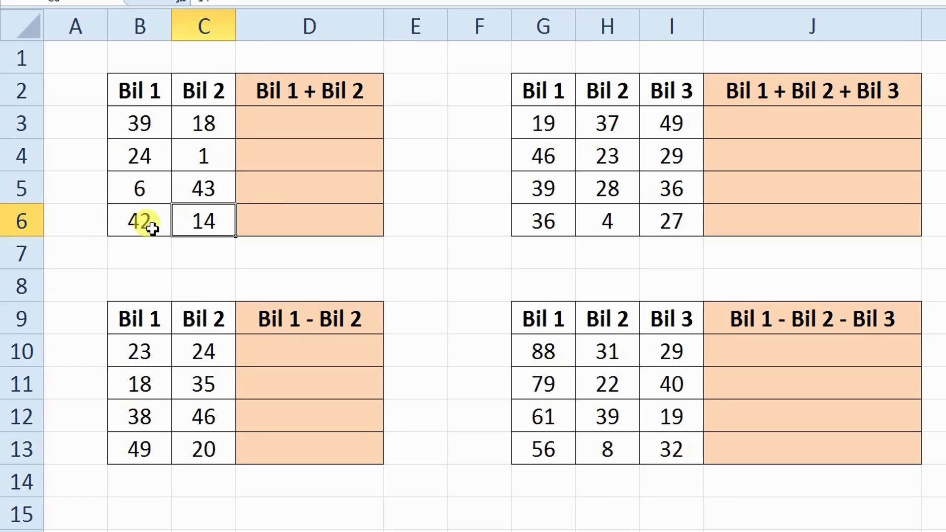
click(127, 113)
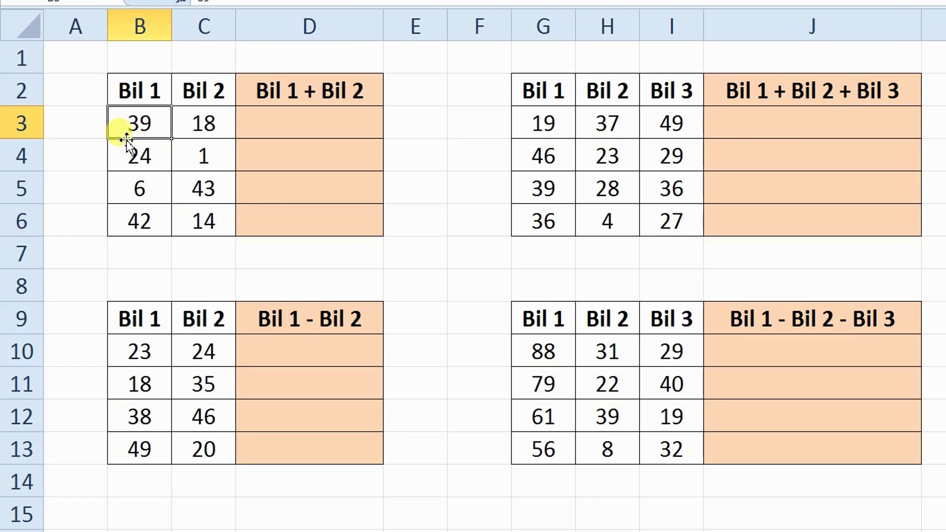
click(204, 123)
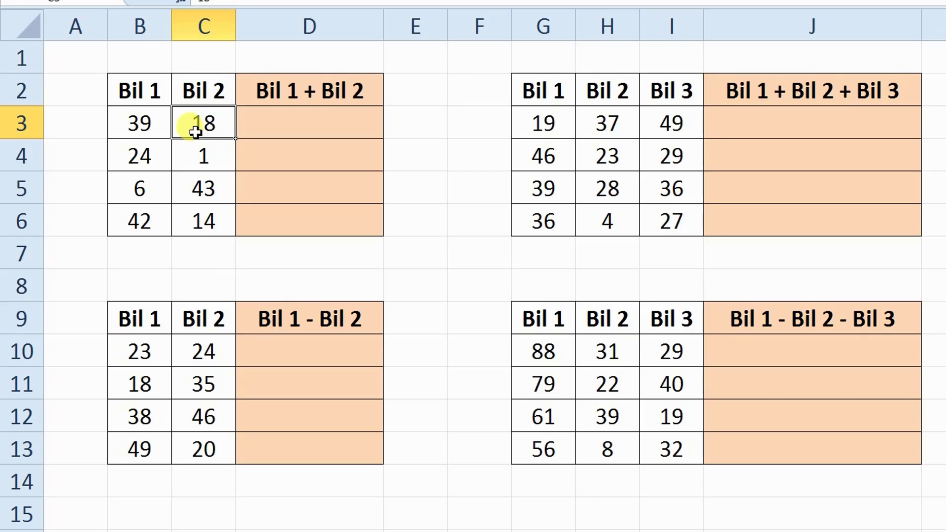
click(147, 167)
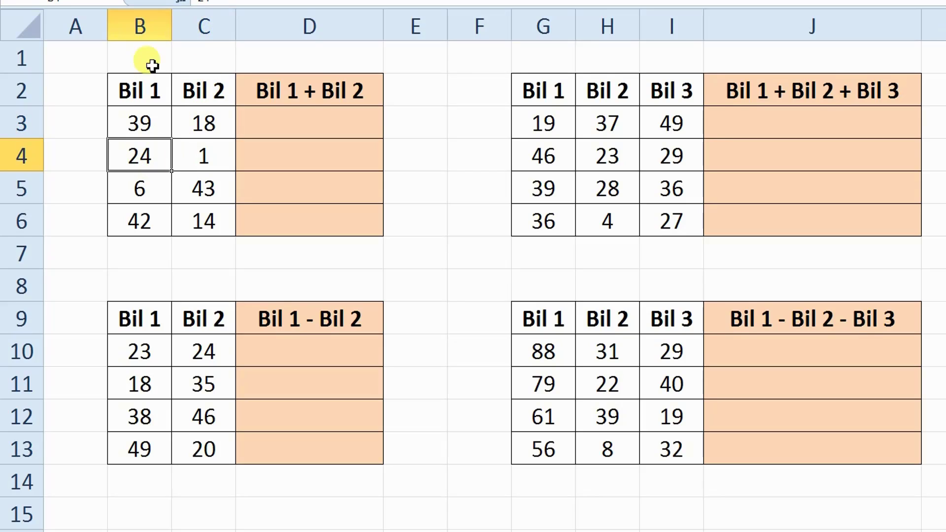
click(211, 159)
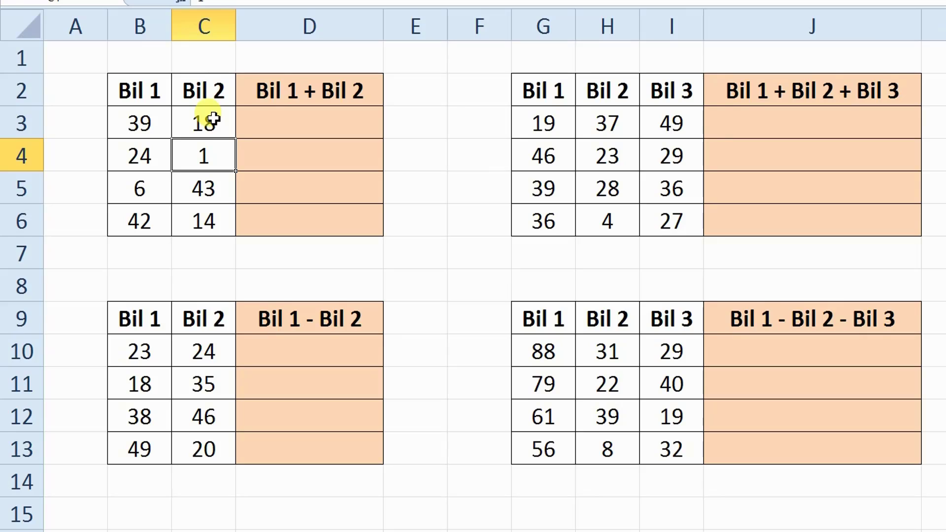
click(264, 130)
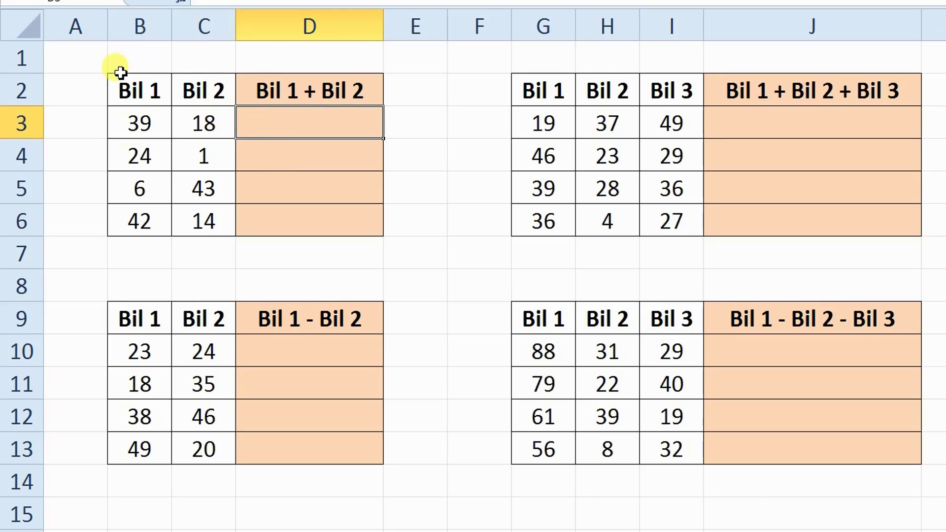
click(86, 63)
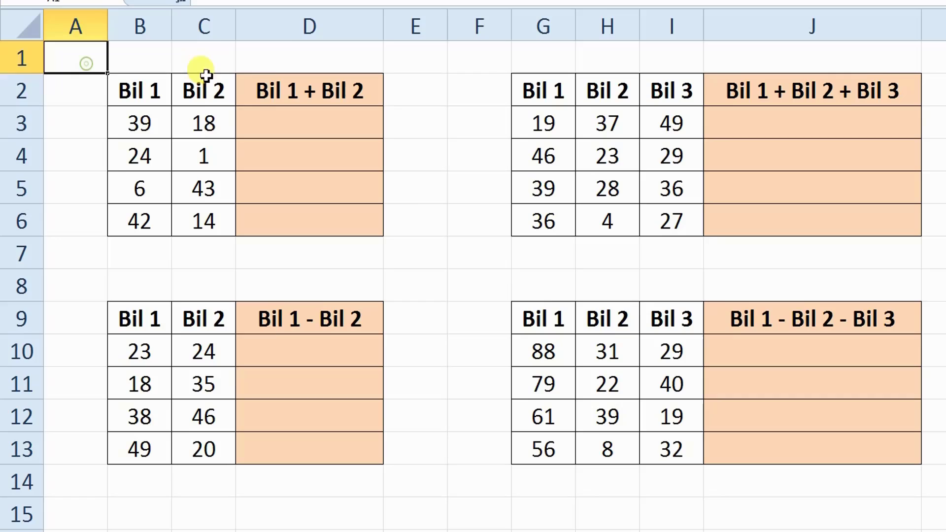
- Enter the formula =39+18 in D3, the first result cell of the Bil 1 + Bil 2 table
click(270, 125)
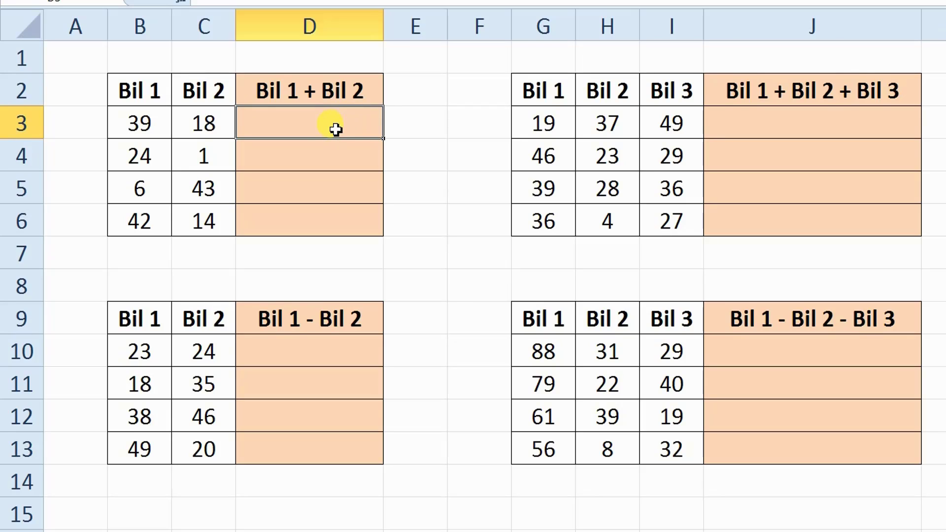
text(=)
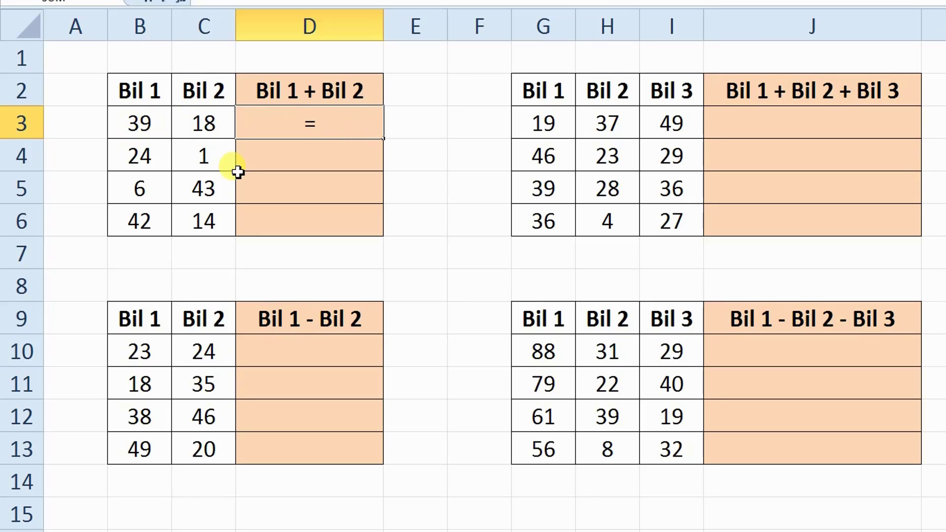
text(39+18)
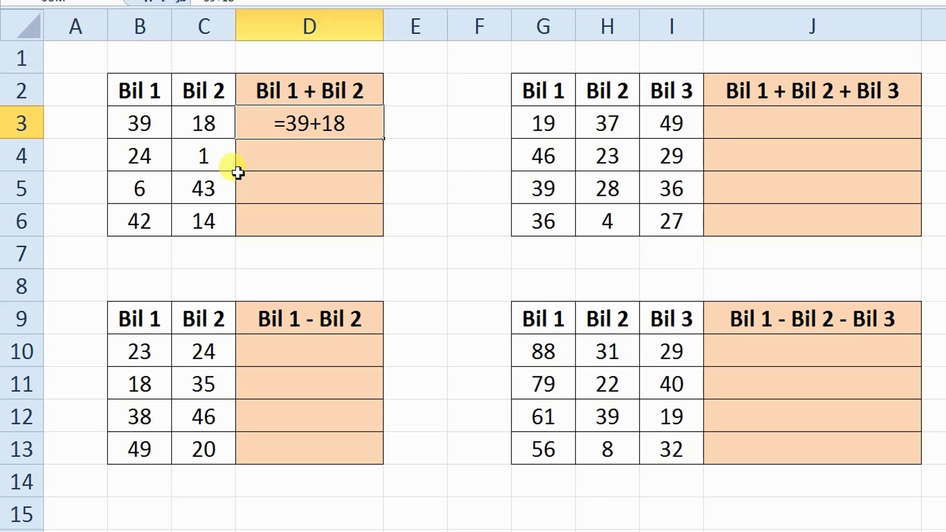
key(Return)
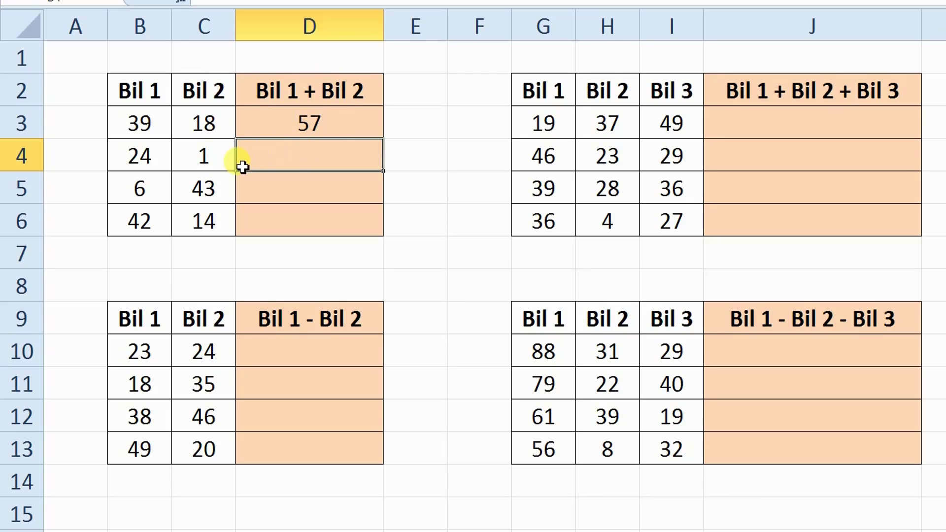
- Add the second row's numbers by entering the formula =24+1 in D4
click(421, 174)
click(314, 155)
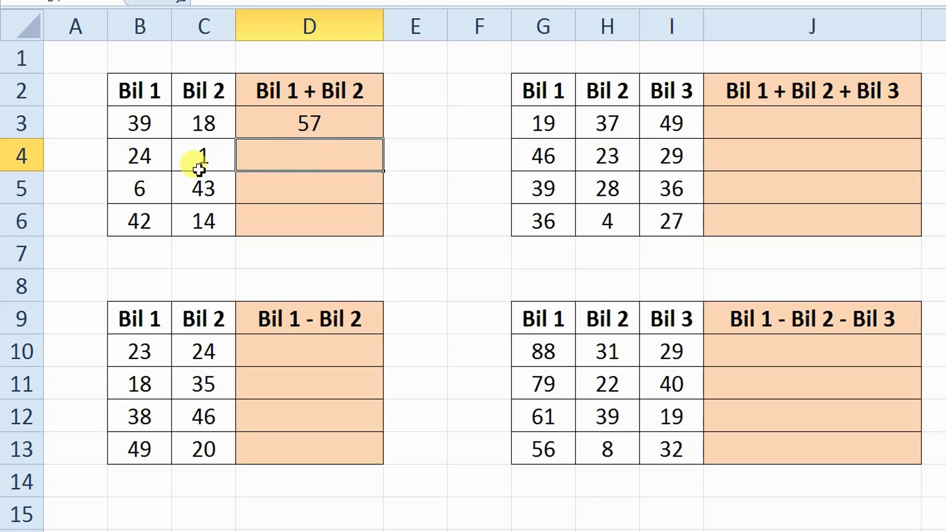
text(=)
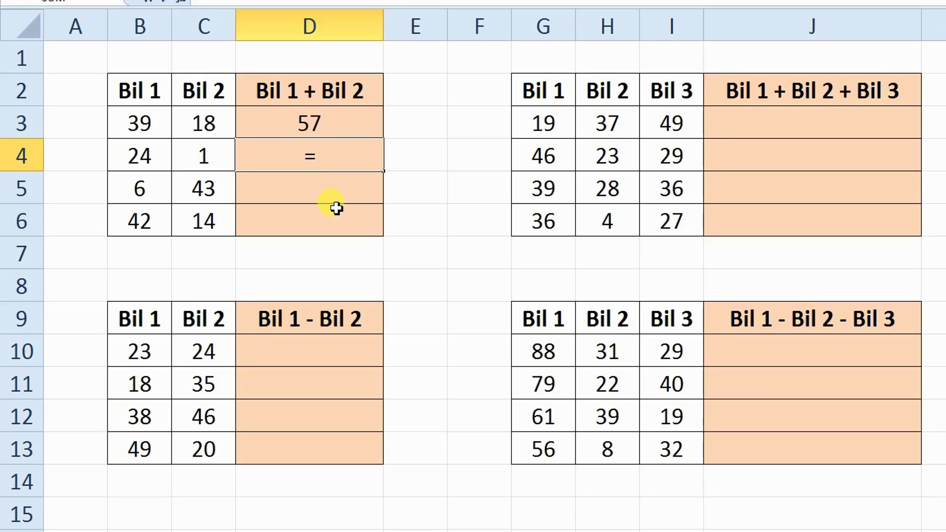
text(24+1)
key(Return)
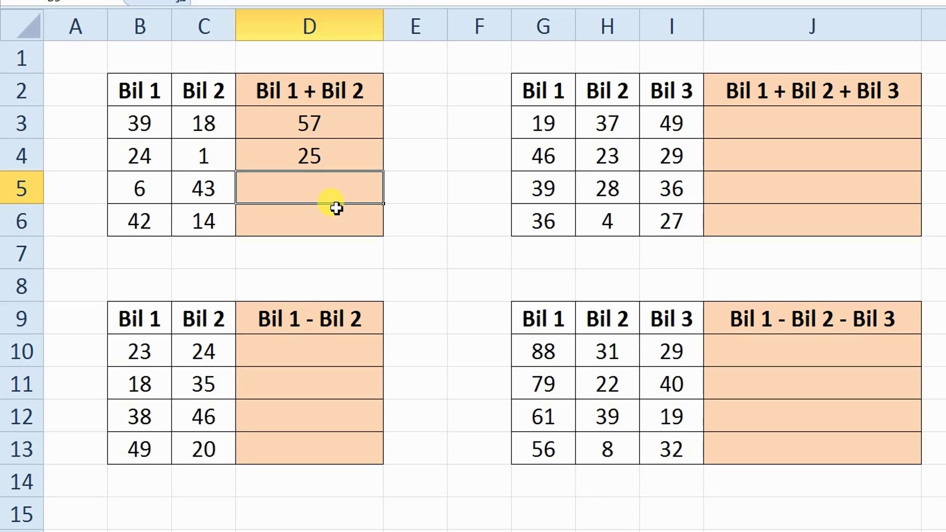
- Complete the Bil 1 + Bil 2 column by entering =6+43 in D5 and =42+14 in D6
text(=6+43)
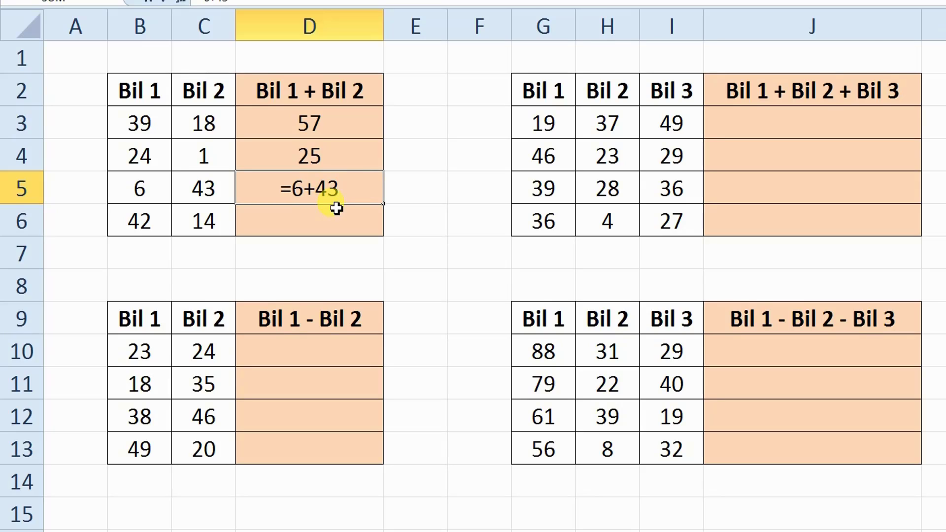
key(Return)
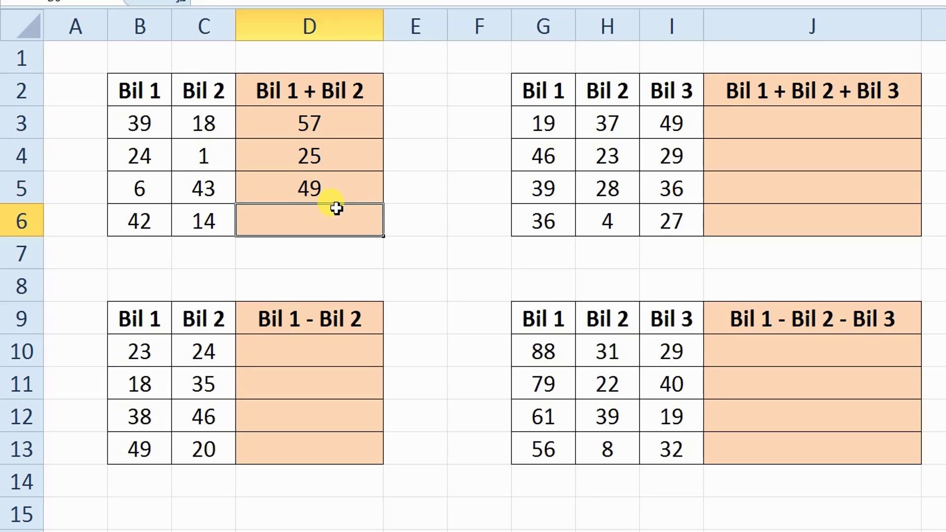
text(=42)
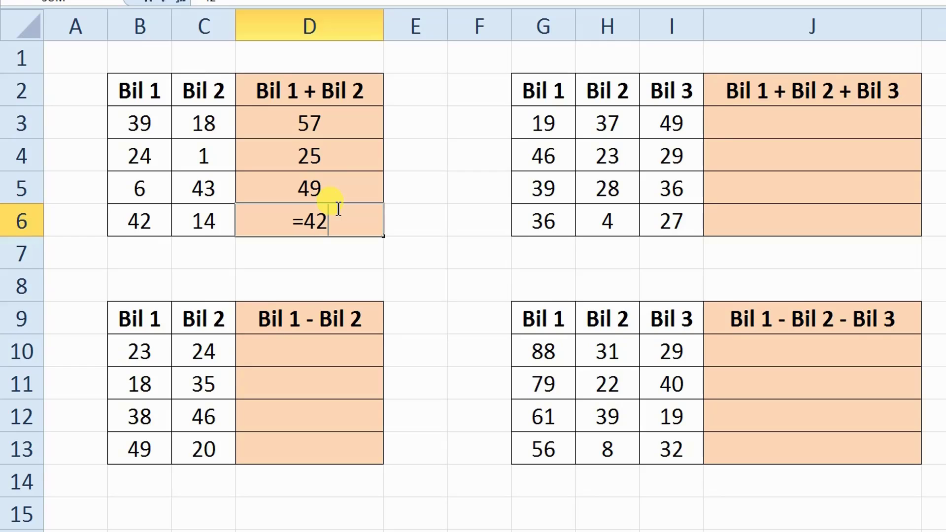
text(+14)
key(Return)
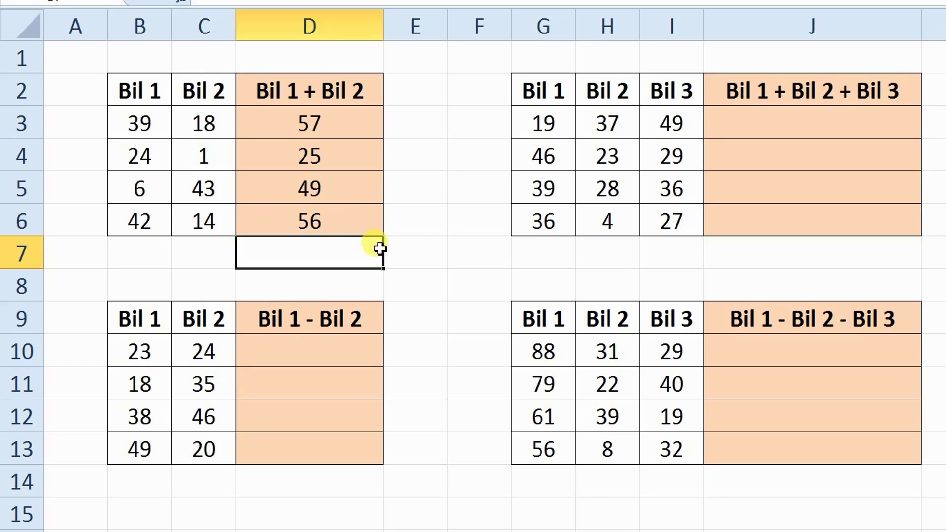
click(430, 244)
- Inspect the formula behind the first sum in D3, both inside the cell and in the formula bar
double_click(352, 122)
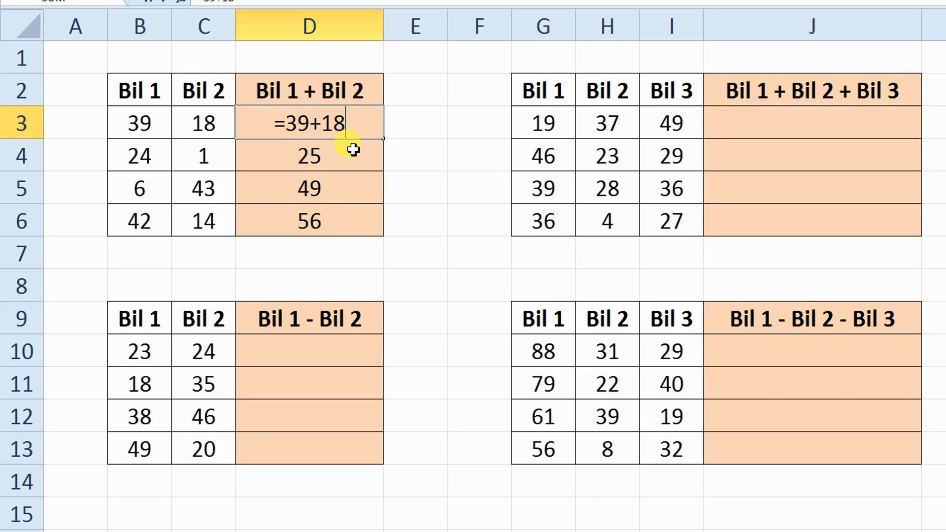
click(396, 148)
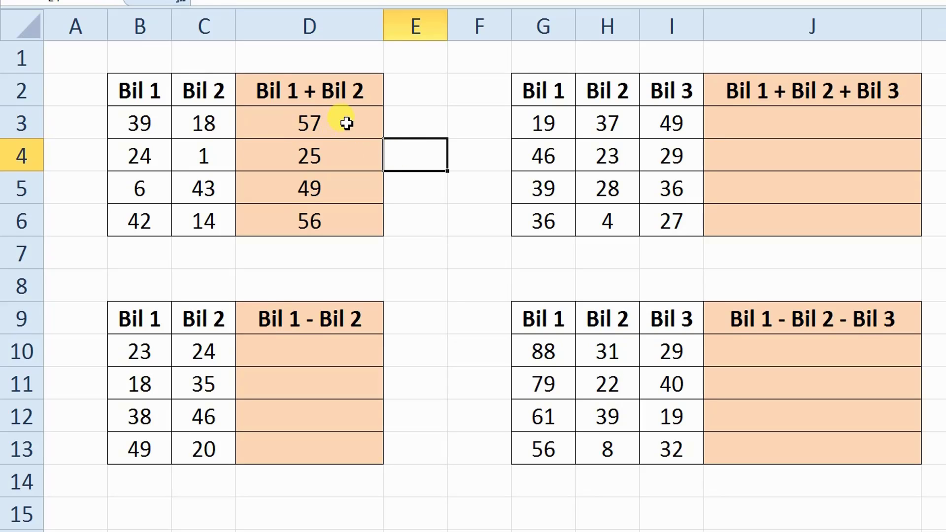
click(345, 123)
double_click(358, 124)
click(397, 148)
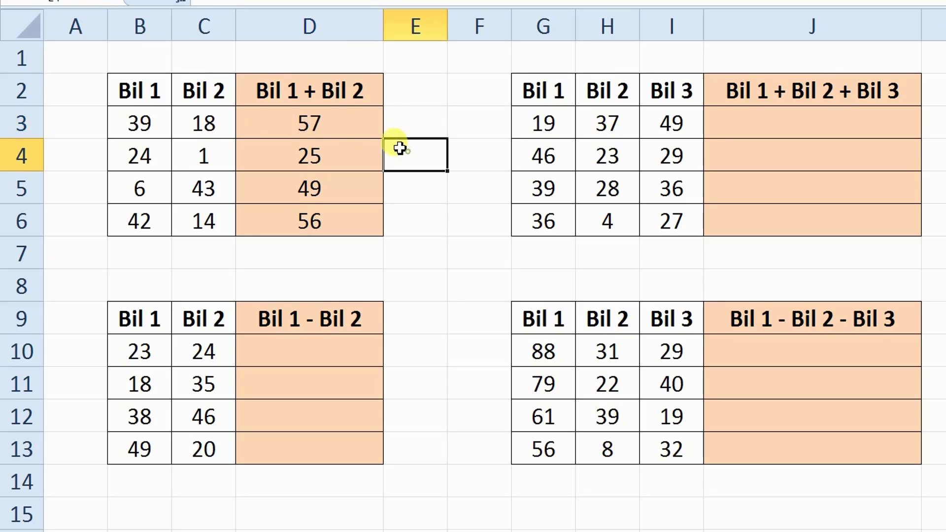
click(345, 121)
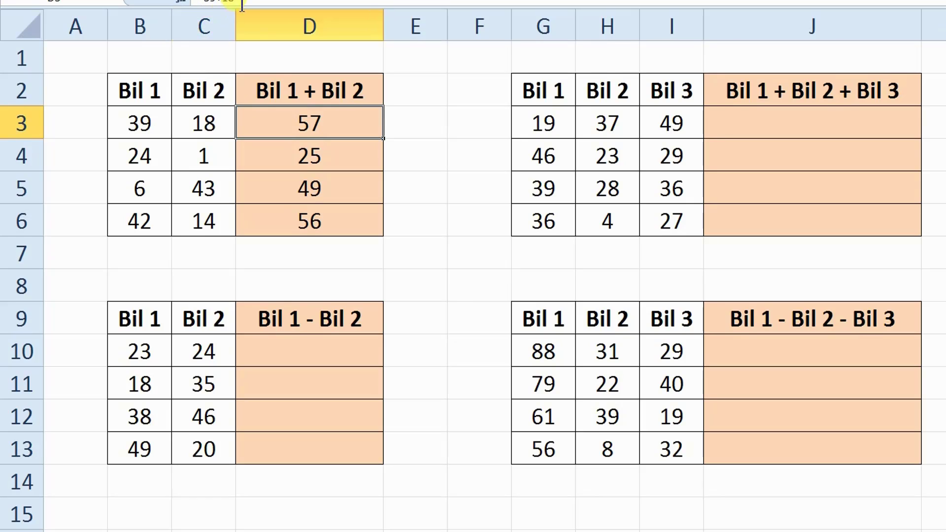
click(420, 141)
click(353, 116)
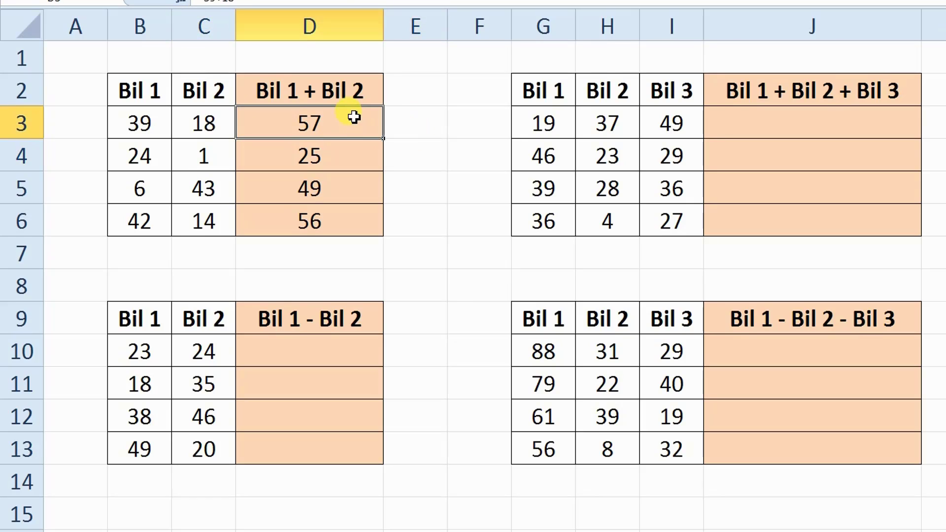
double_click(368, 126)
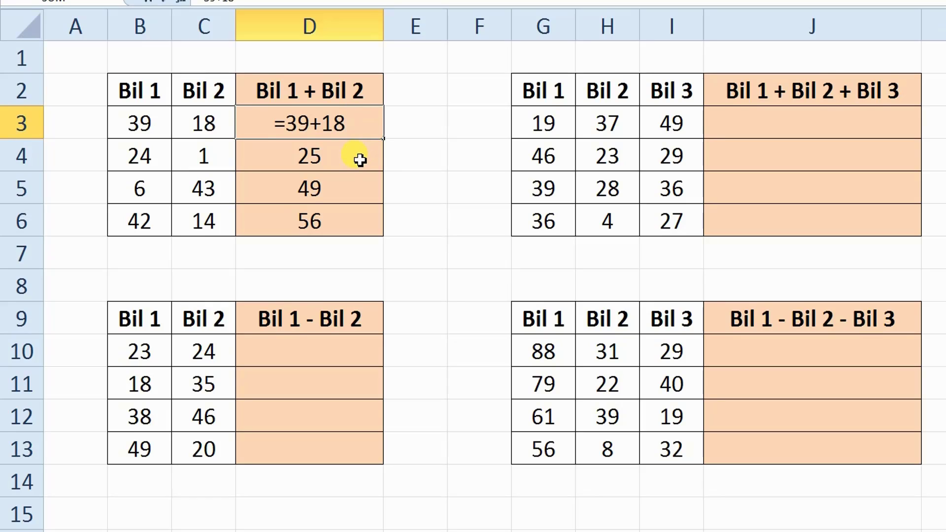
click(418, 131)
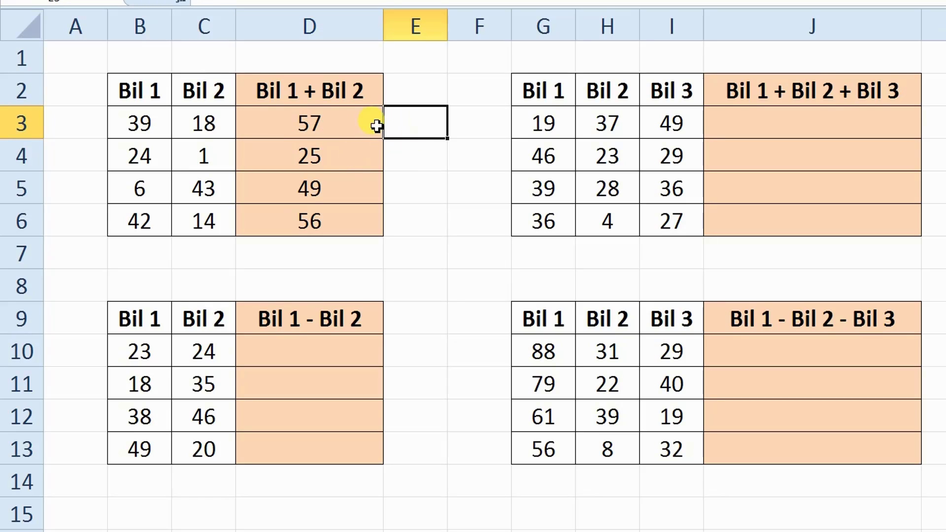
- Examine the two typed numbers in the D3 formula, leaving the formula as it is
click(375, 125)
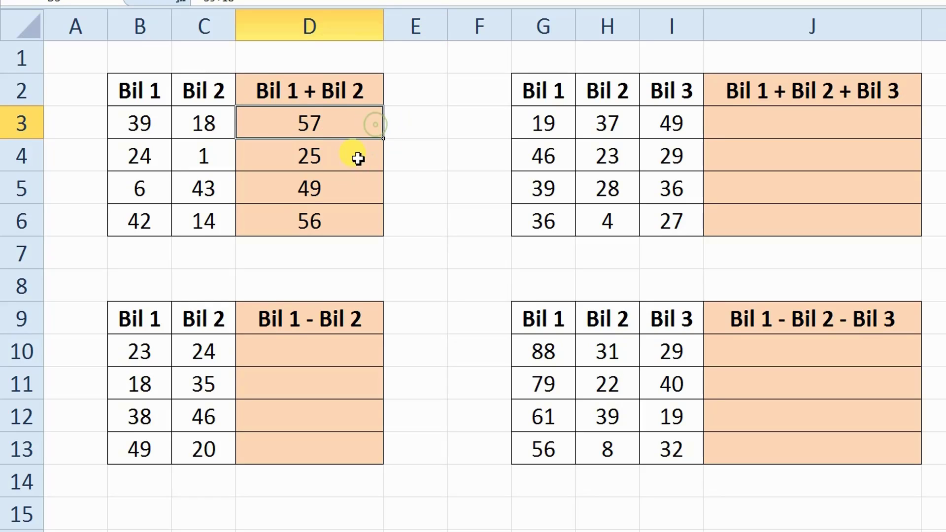
double_click(363, 125)
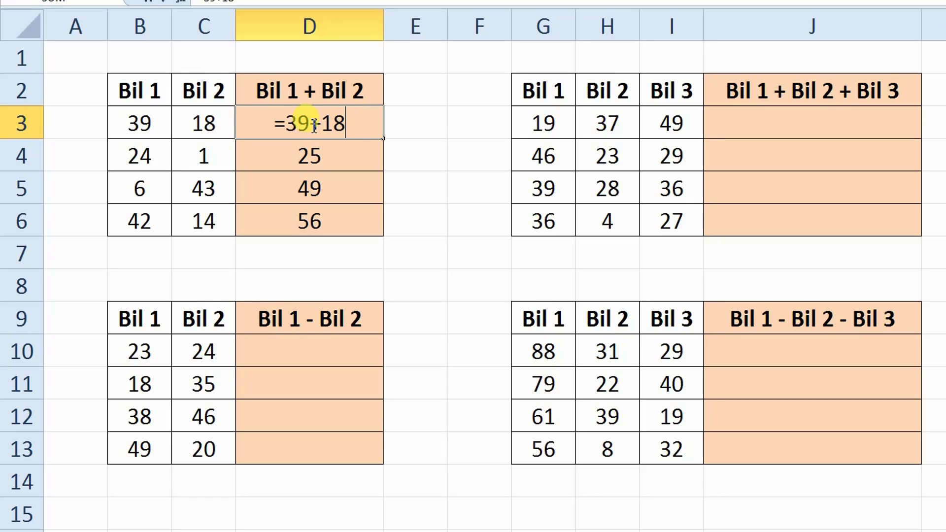
drag(310, 123, 284, 123)
drag(347, 131, 321, 123)
click(420, 129)
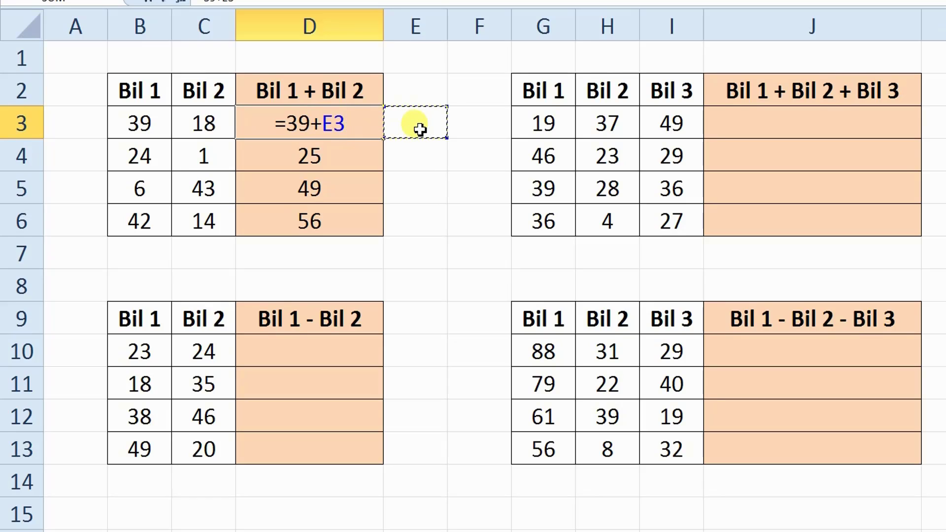
key(Escape)
double_click(372, 121)
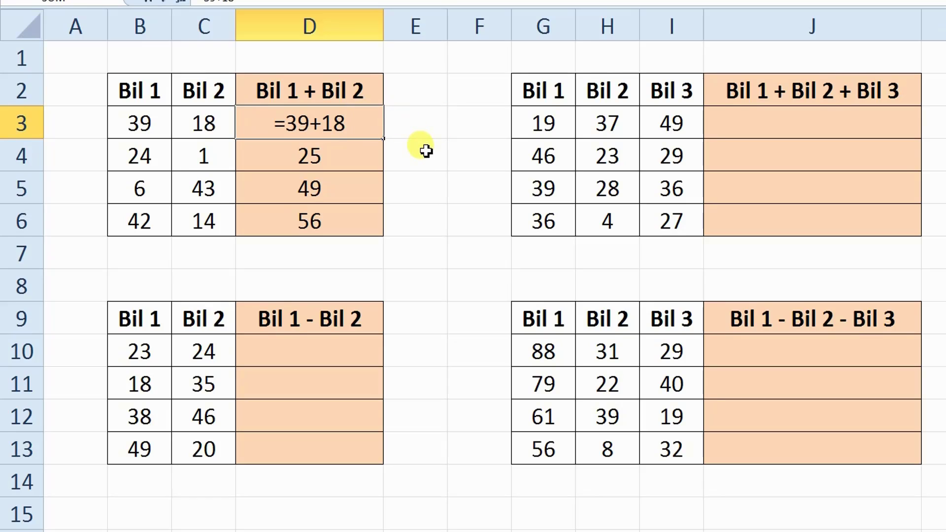
click(406, 146)
click(368, 123)
double_click(368, 123)
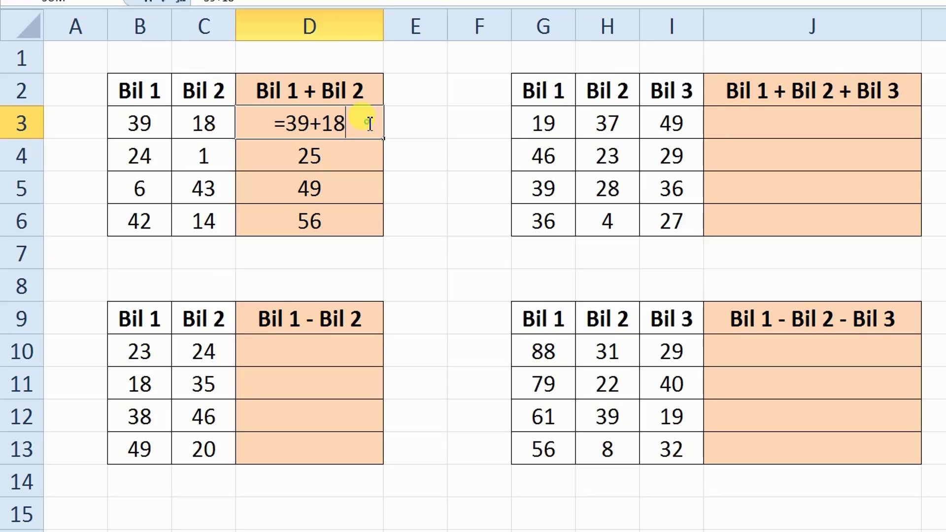
- Check the formulas behind the remaining sums in D4, D5 and D6
double_click(366, 164)
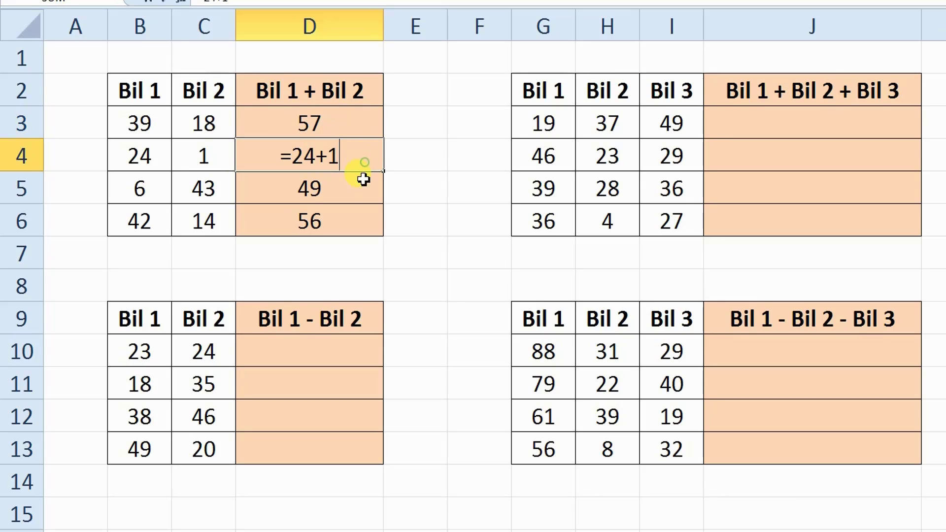
double_click(355, 186)
double_click(367, 215)
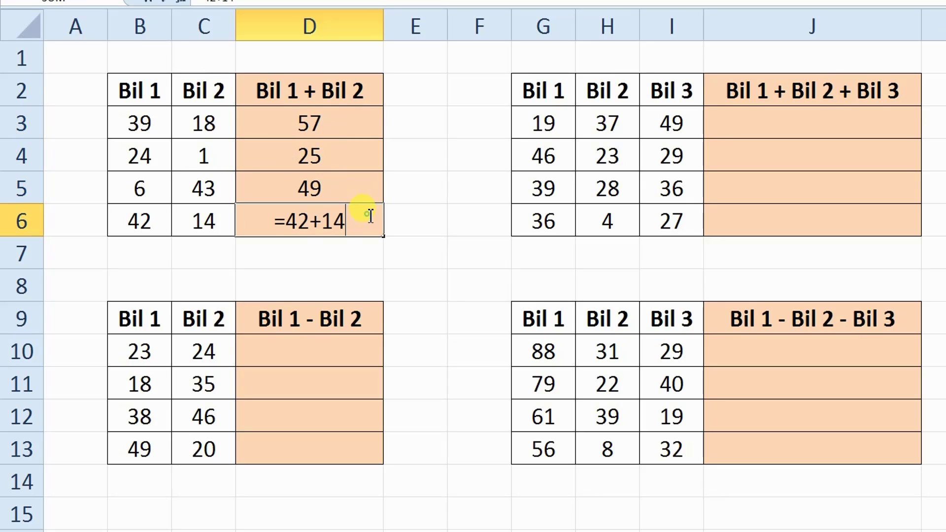
click(413, 149)
click(367, 124)
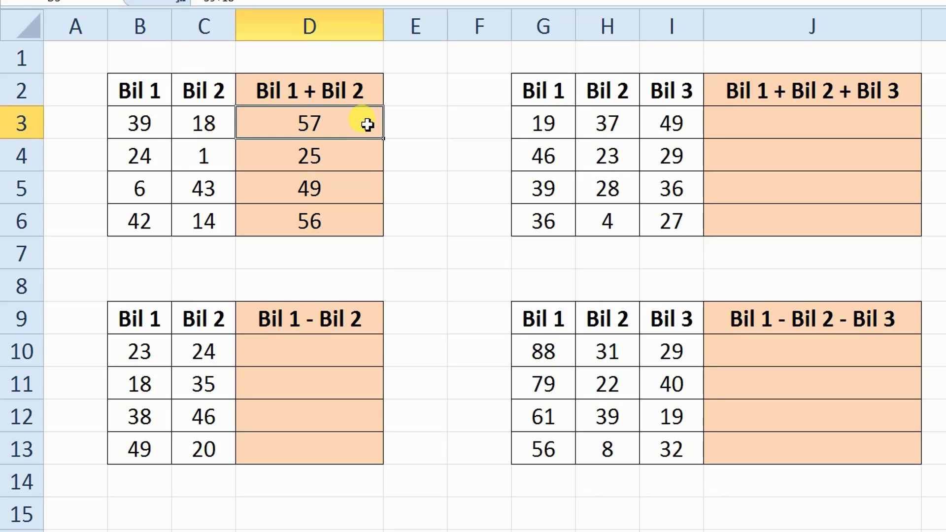
- Compare the source numbers in the Bil 1 + Bil 2 table with the formulas in D3 through D6, row by row
drag(131, 87, 206, 217)
drag(160, 124, 279, 195)
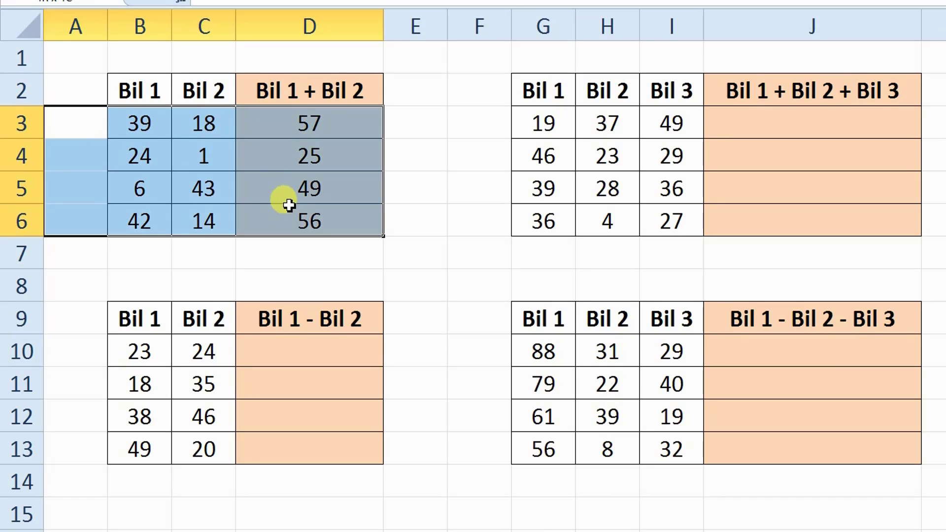
drag(94, 121, 301, 137)
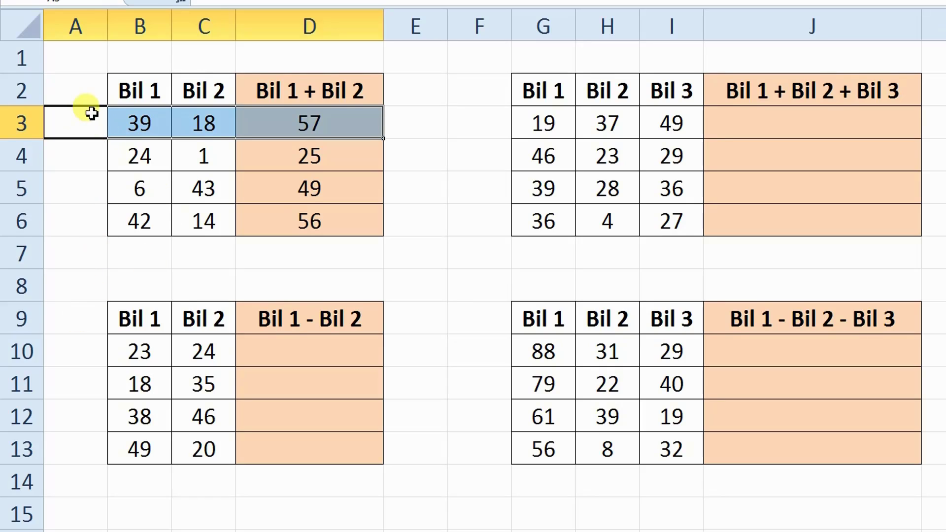
double_click(308, 122)
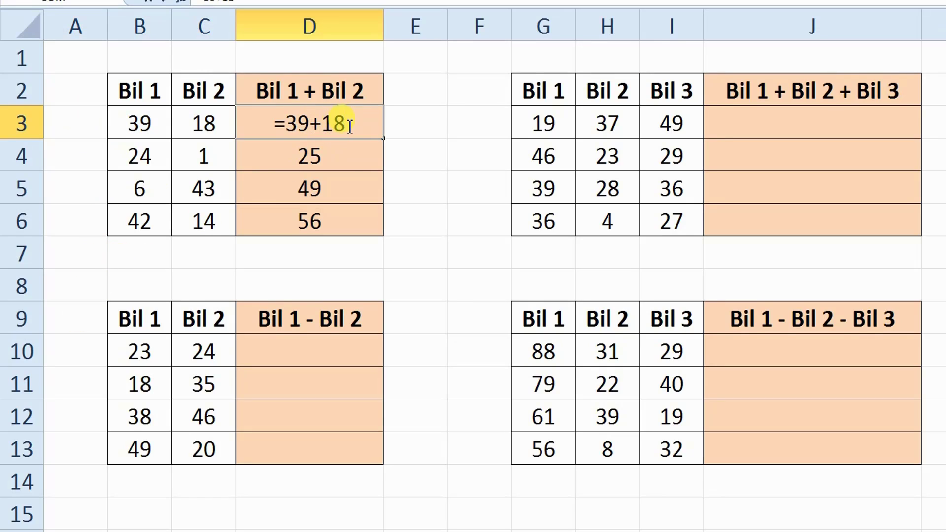
click(355, 157)
double_click(355, 158)
double_click(350, 197)
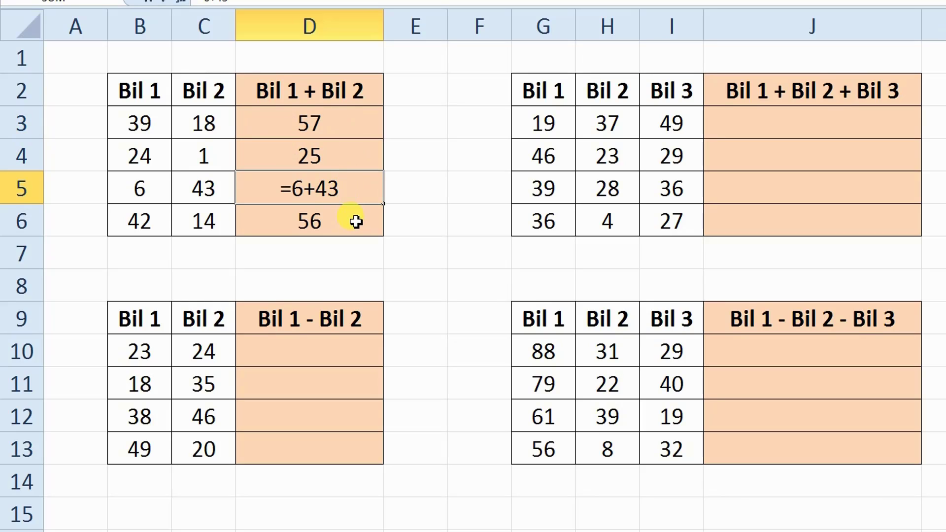
click(356, 221)
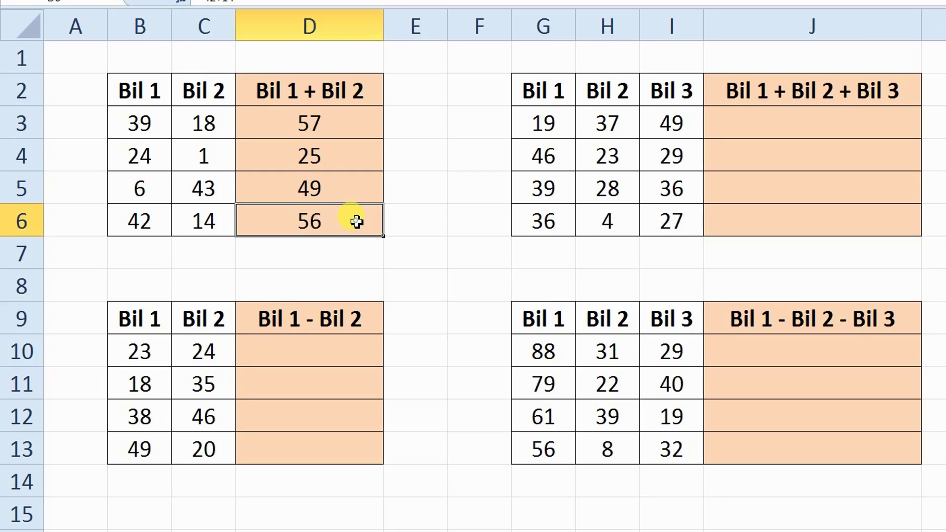
- Clear the typed-number formulas from the Bil 1 + Bil 2 result cells D3:D6
click(348, 123)
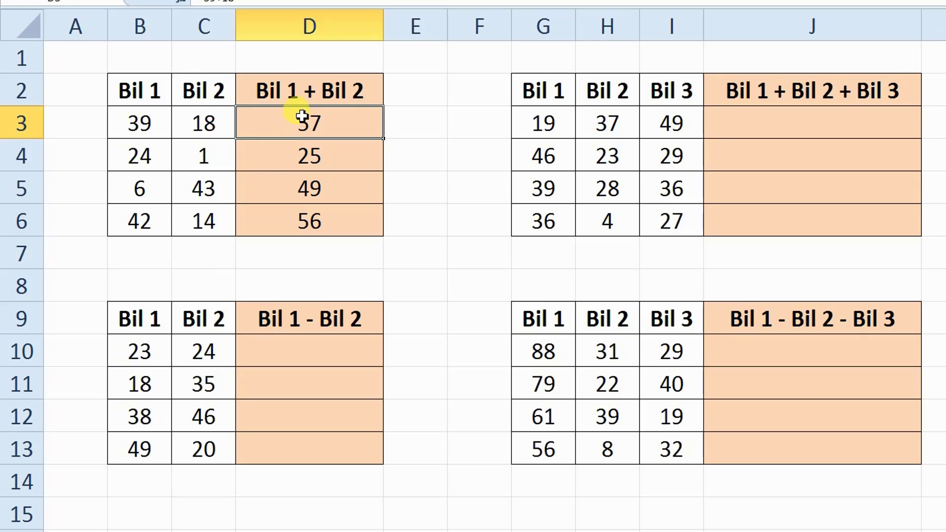
drag(302, 117, 306, 217)
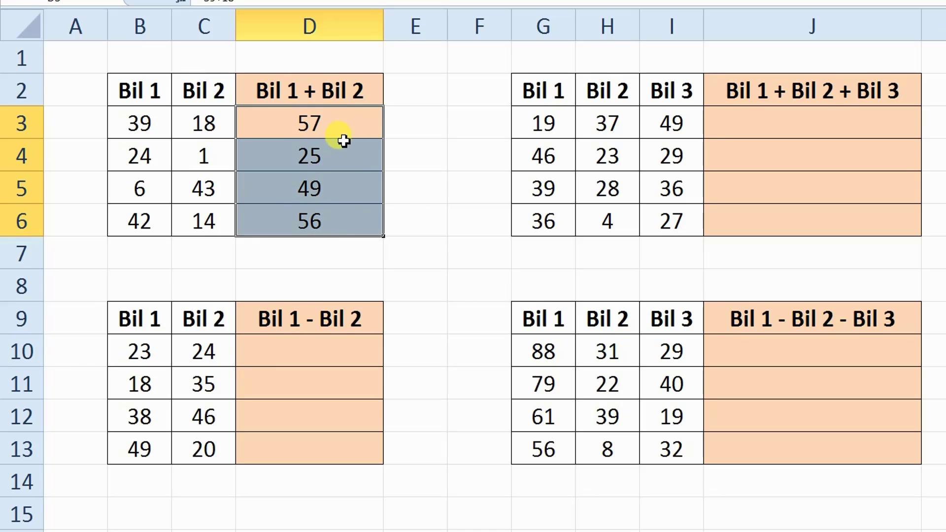
click(368, 129)
drag(368, 129, 344, 228)
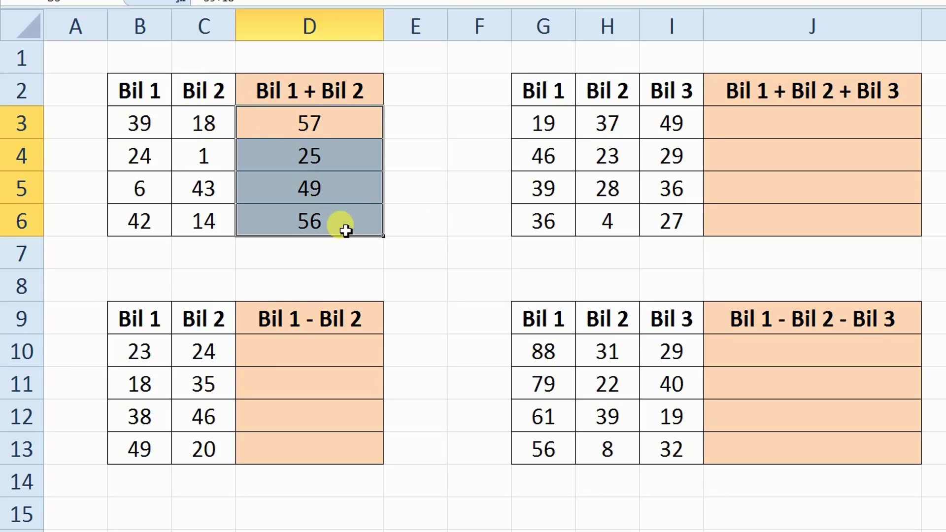
click(353, 124)
double_click(353, 124)
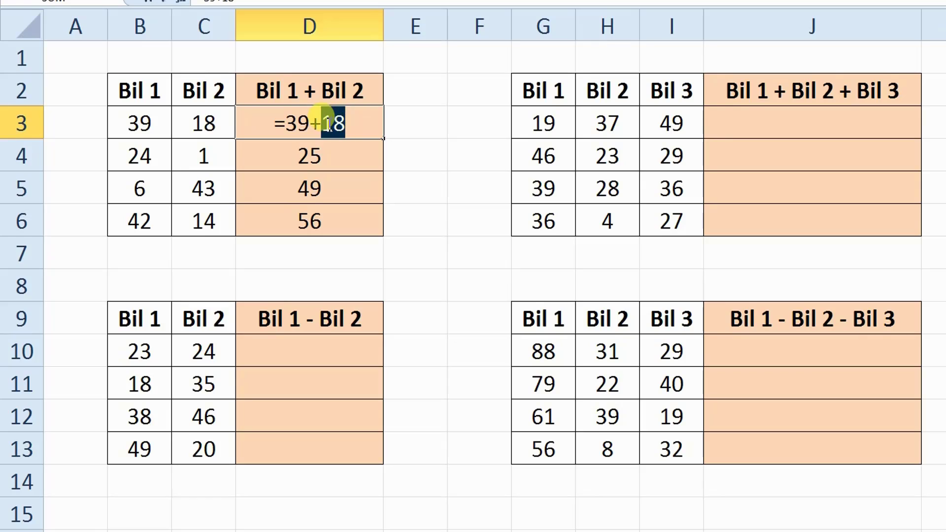
key(Escape)
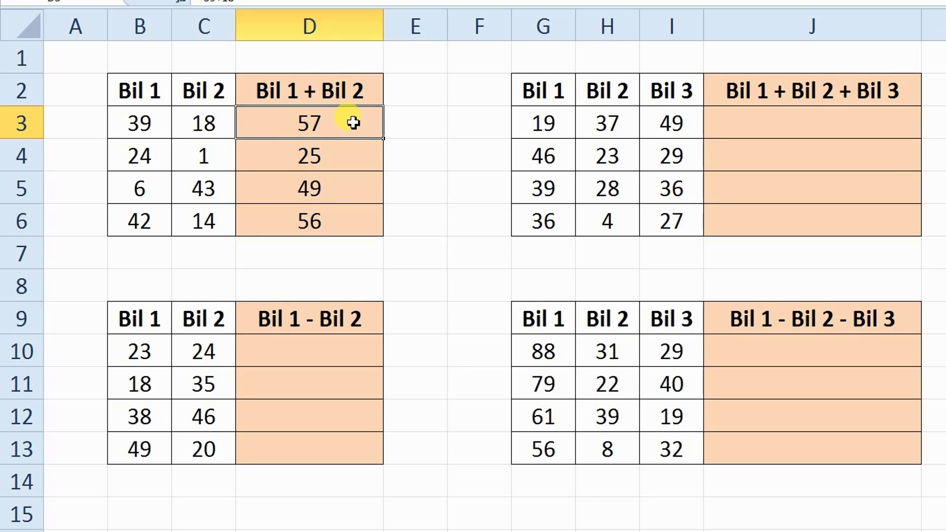
drag(348, 124, 343, 232)
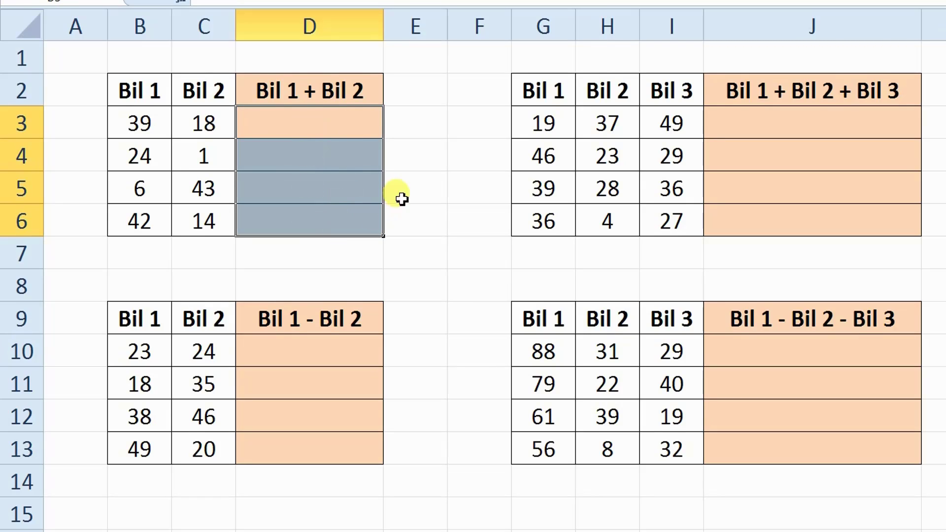
drag(402, 198, 406, 212)
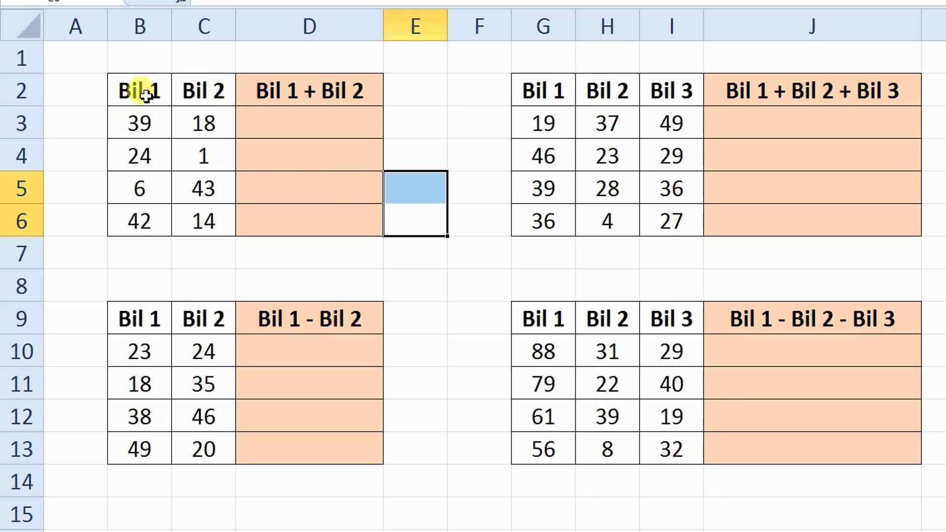
- Enter the cell-reference formula =B3+C3 in D3 to add the first row's numbers
drag(146, 96, 187, 219)
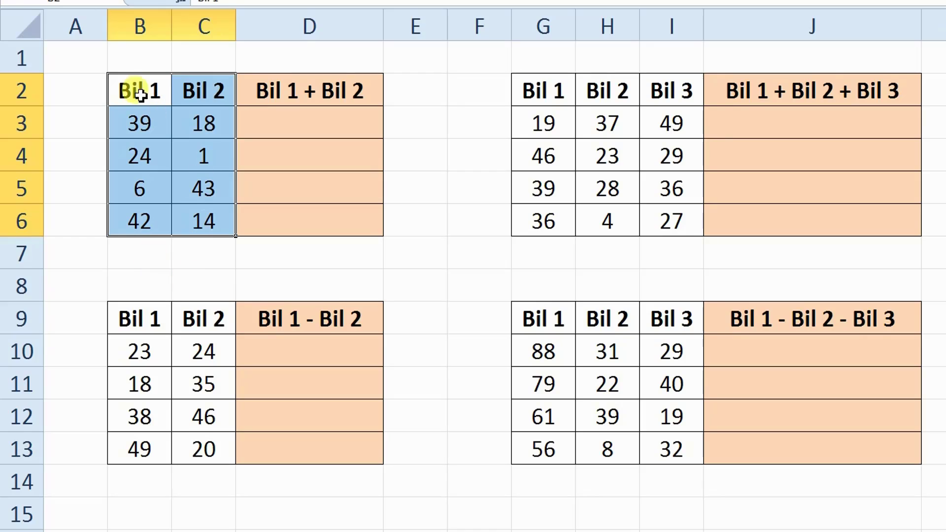
click(309, 128)
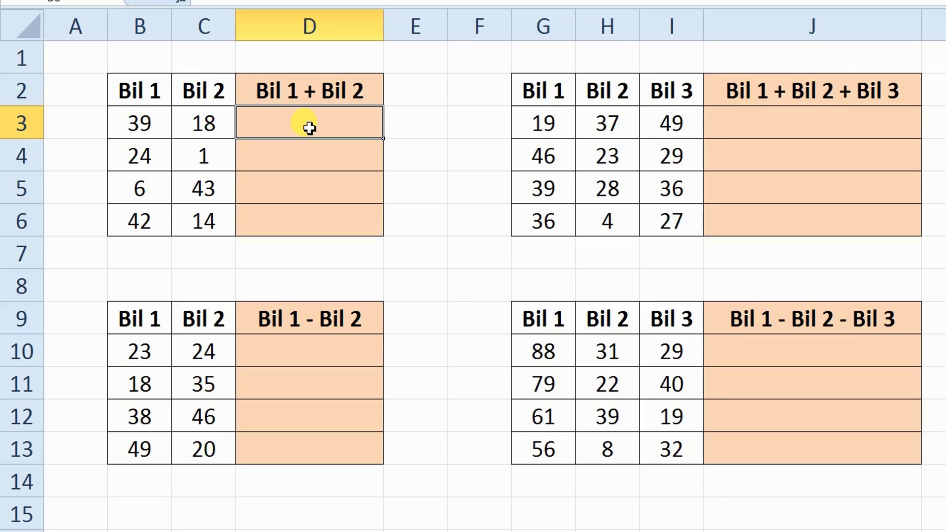
text(=)
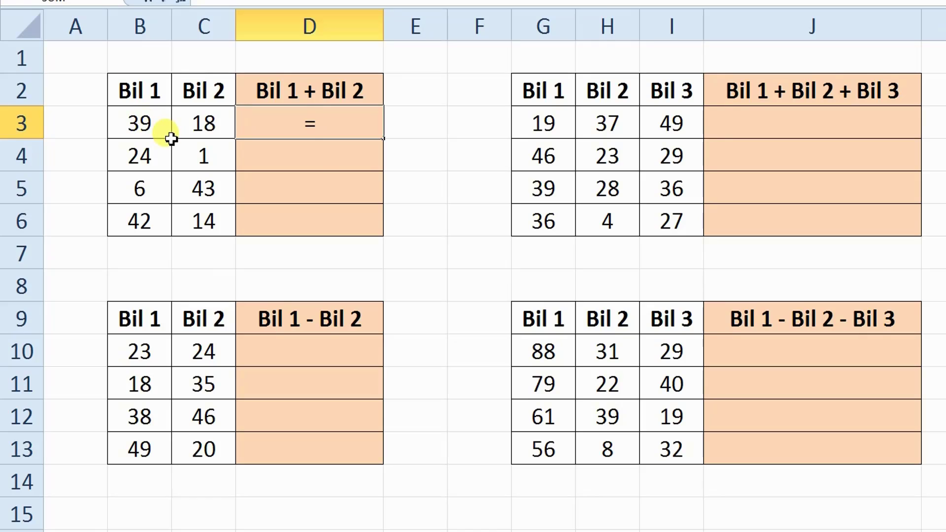
text(b3)
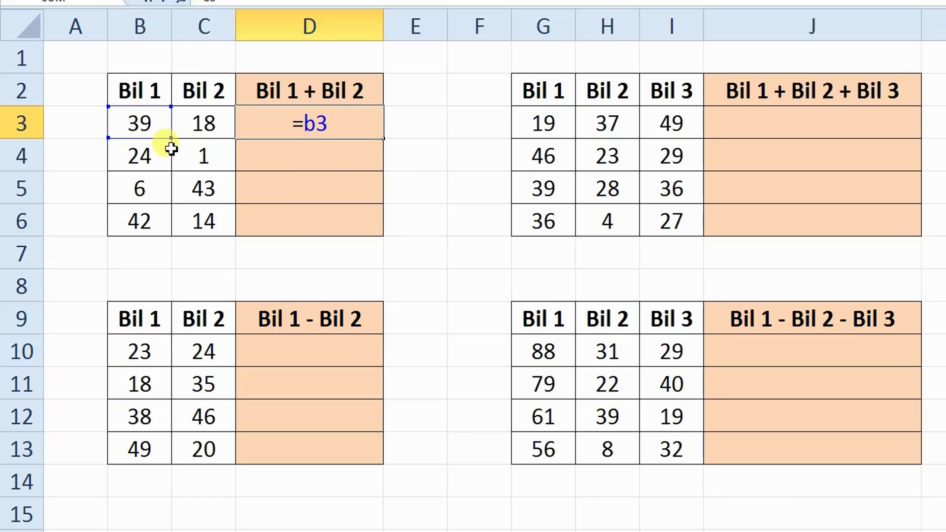
key(BackSpace)
key(BackSpace)
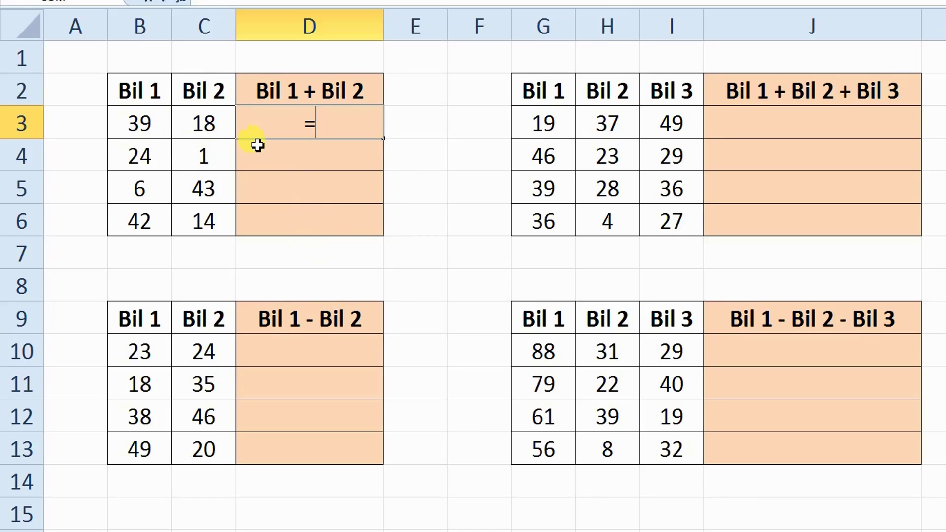
click(146, 124)
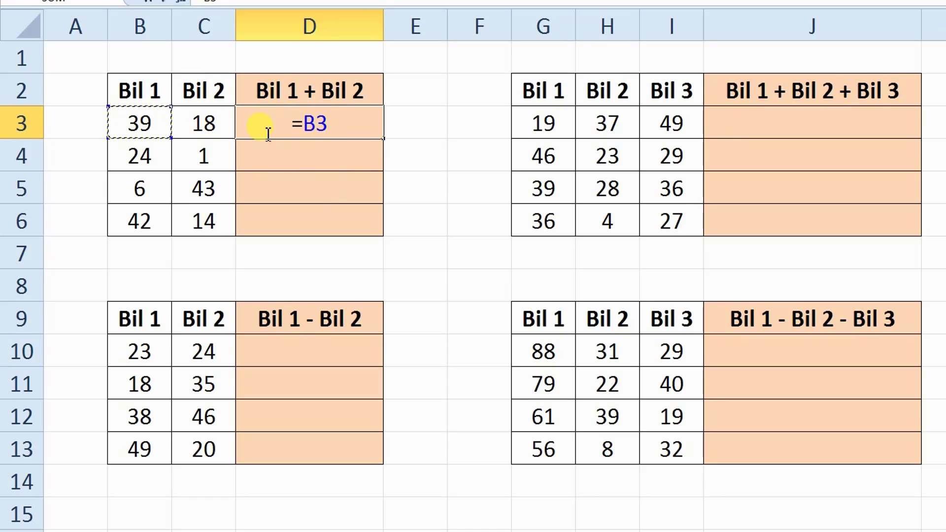
text(+)
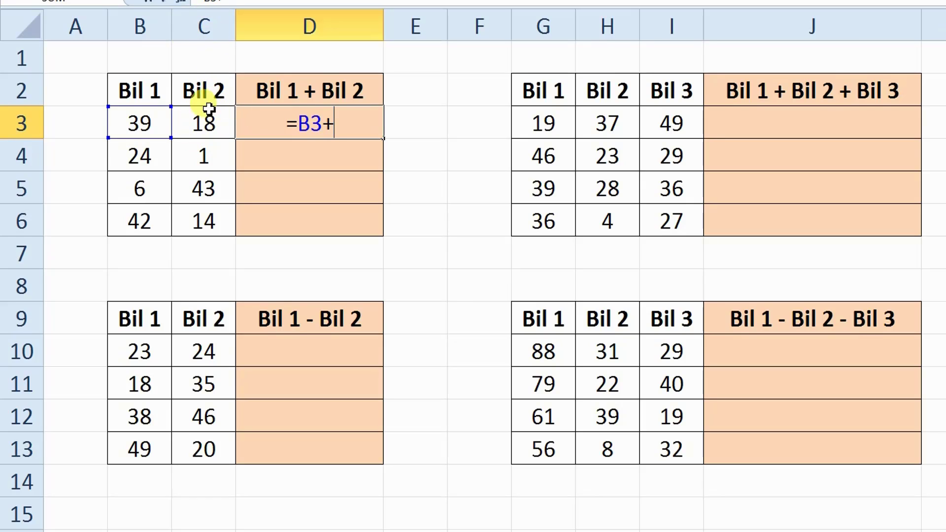
click(209, 123)
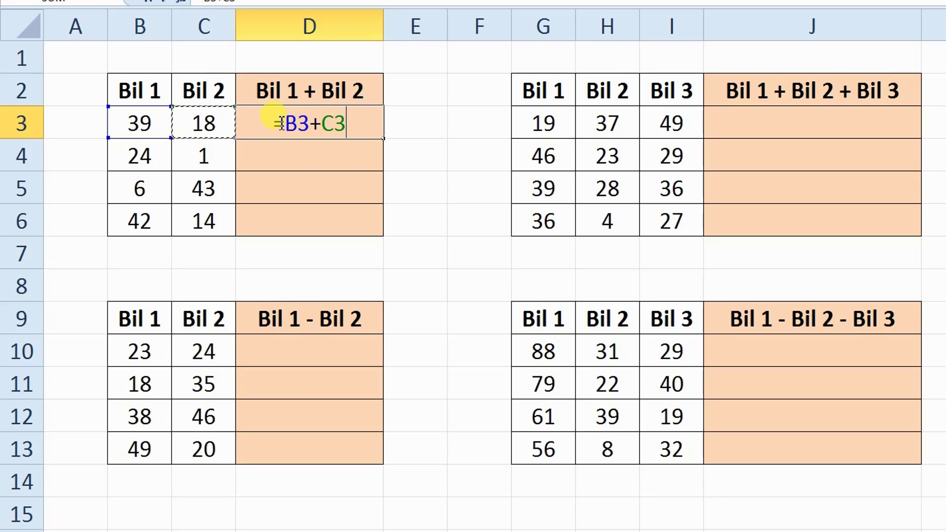
click(352, 118)
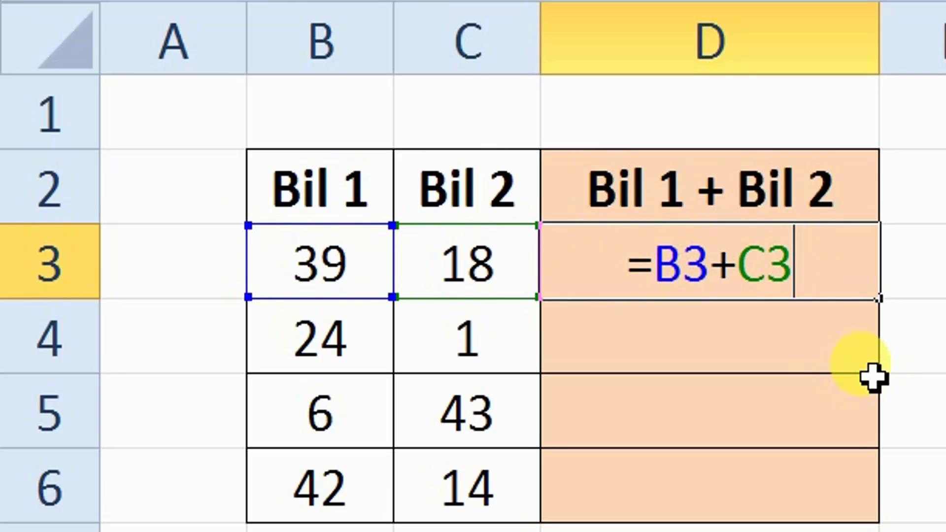
key(Return)
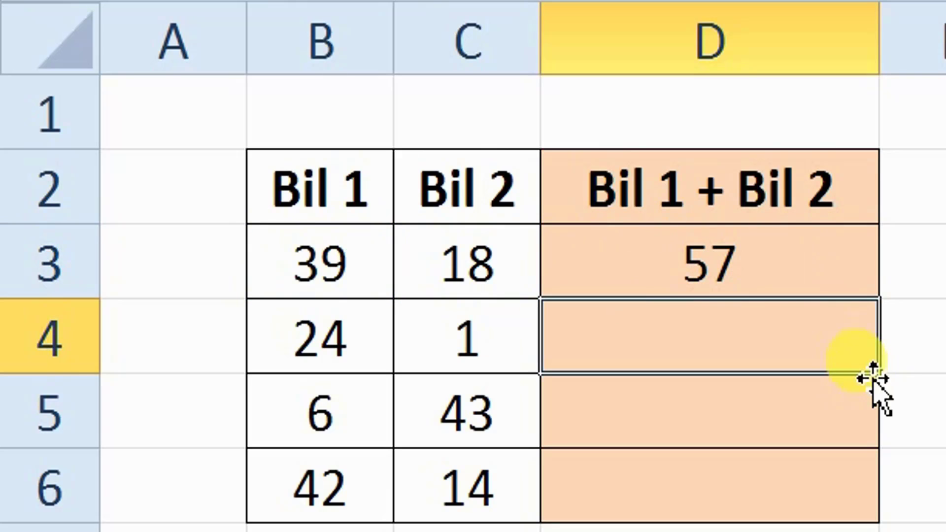
- Inspect the cell references in the D3 formula and close the cell with the formula intact
click(774, 283)
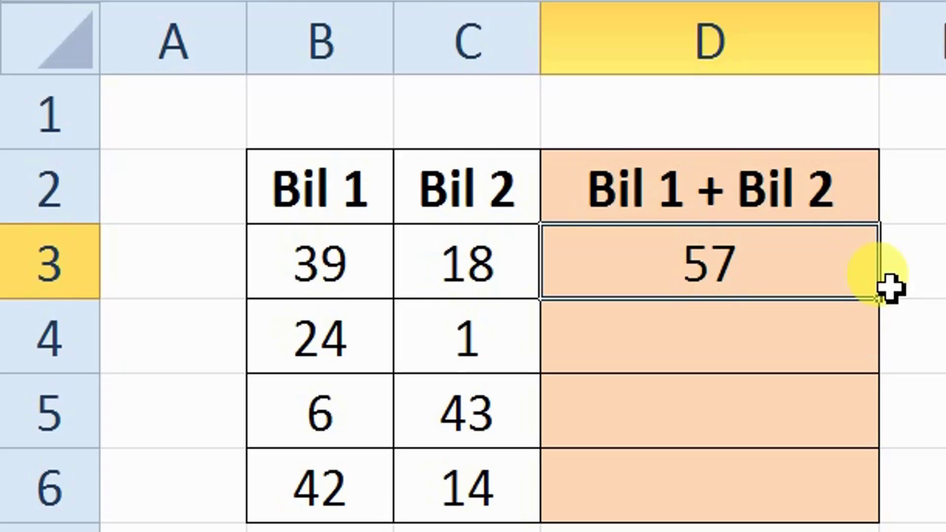
double_click(845, 257)
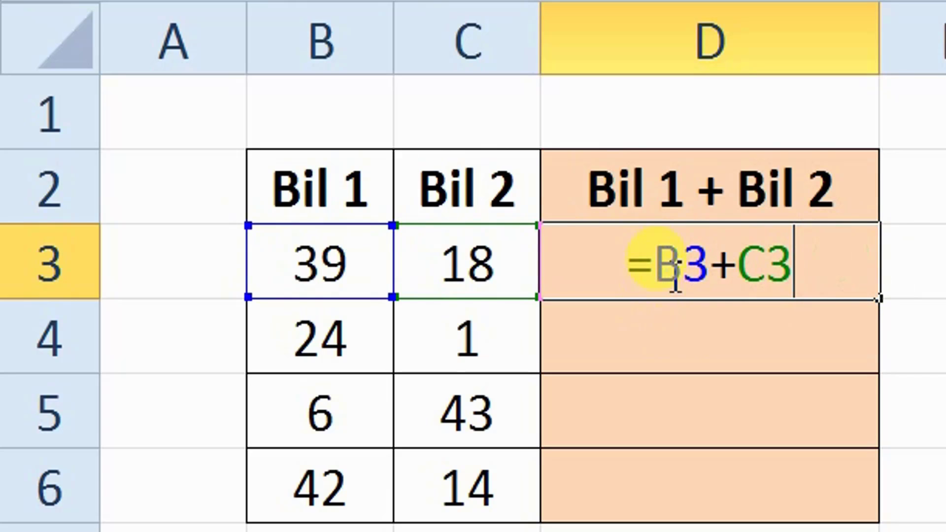
drag(668, 268, 838, 276)
click(833, 274)
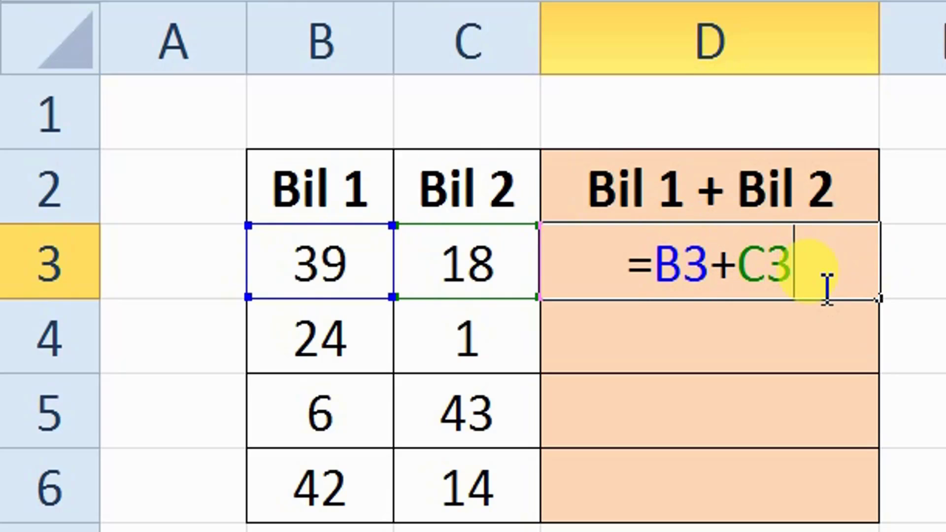
key(Return)
click(816, 291)
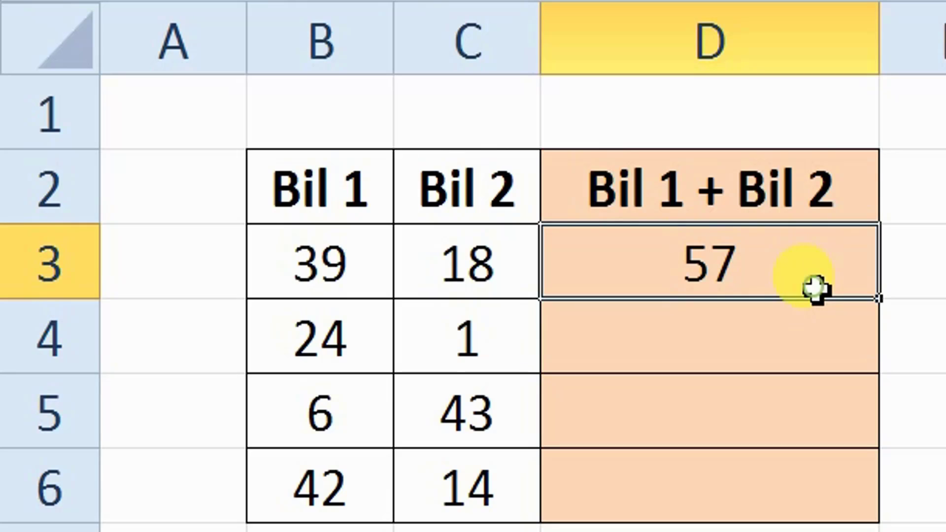
- Enter the cell-reference formula =B4+C4 in D4 to add the second row's numbers
click(781, 339)
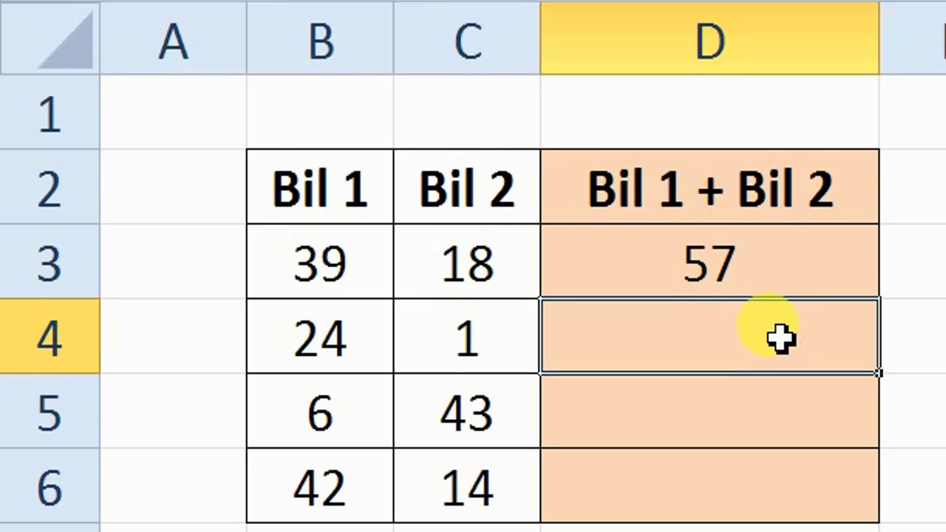
text(=)
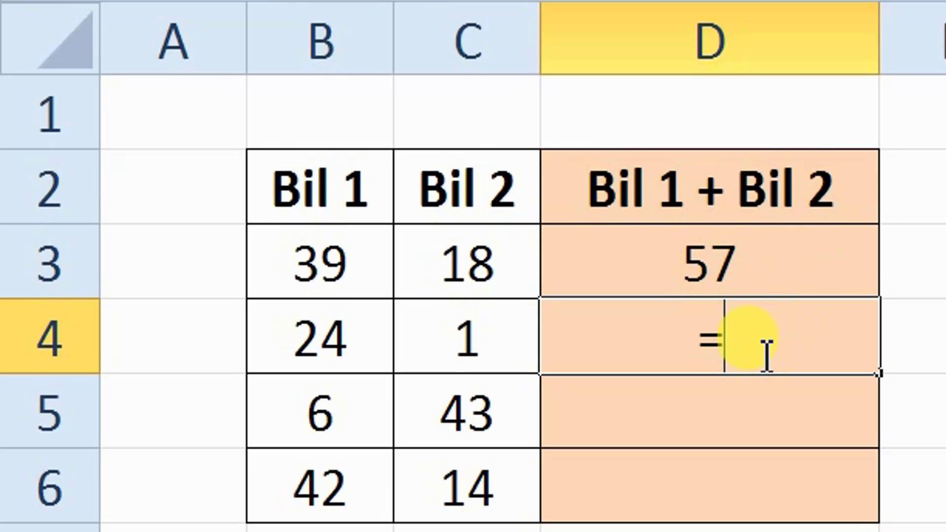
click(307, 340)
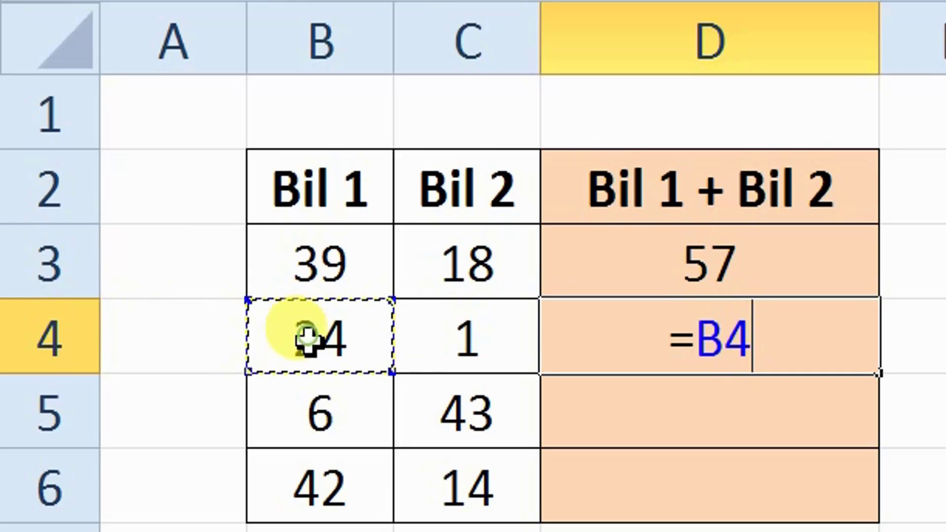
text(+)
click(443, 343)
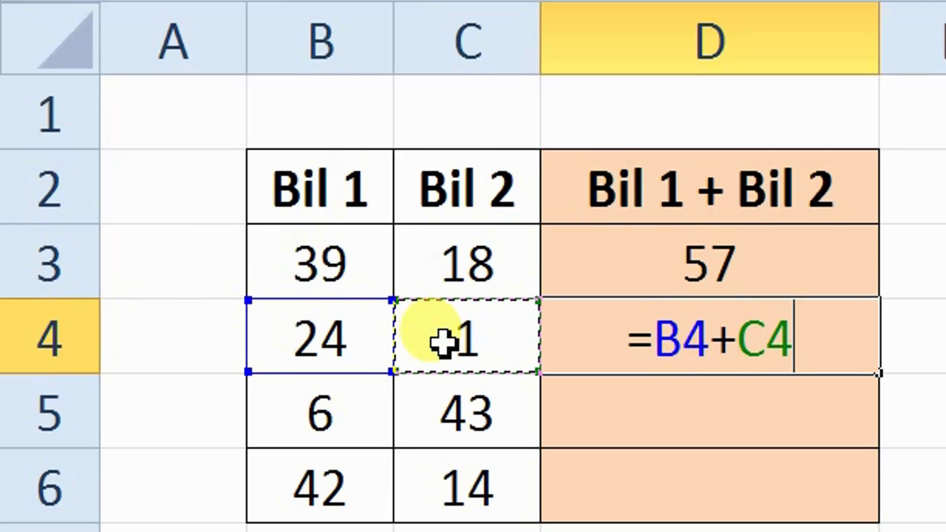
key(Return)
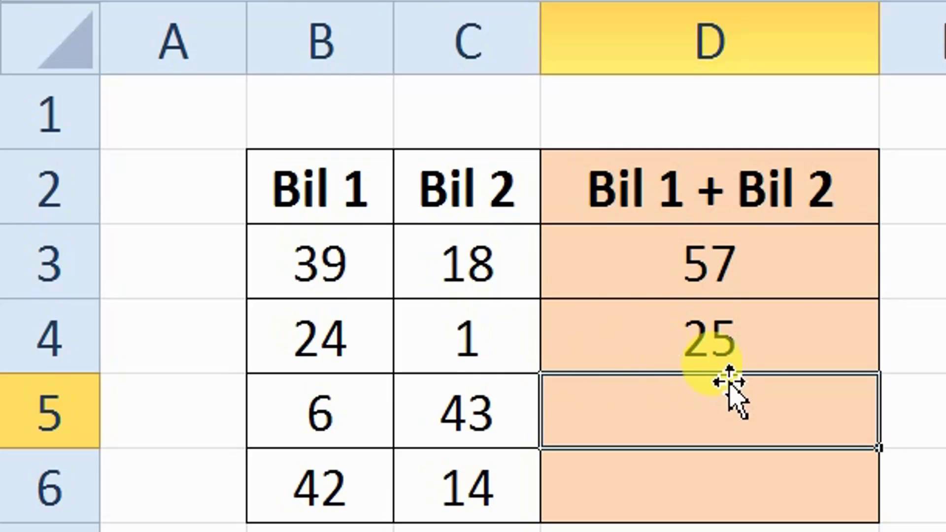
- Inspect the cell references in the D4 formula and clear the formula from the cell
click(776, 341)
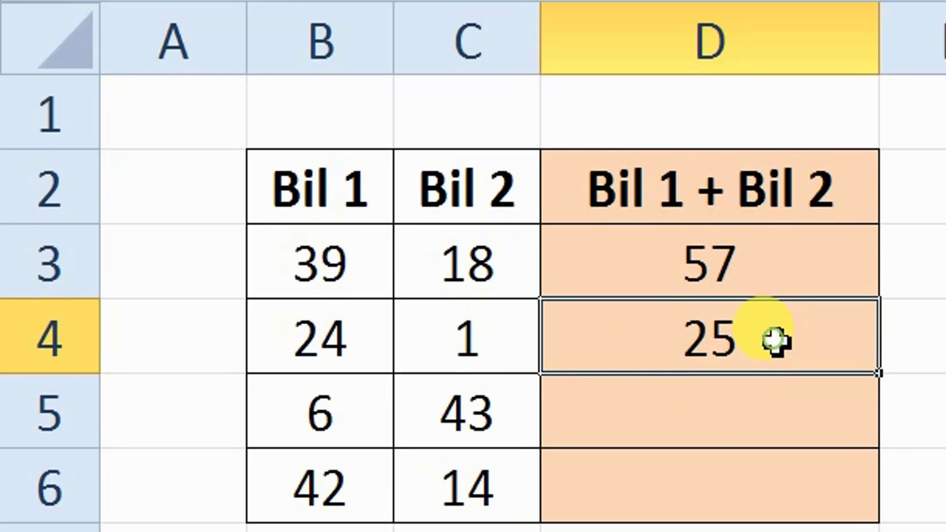
double_click(794, 323)
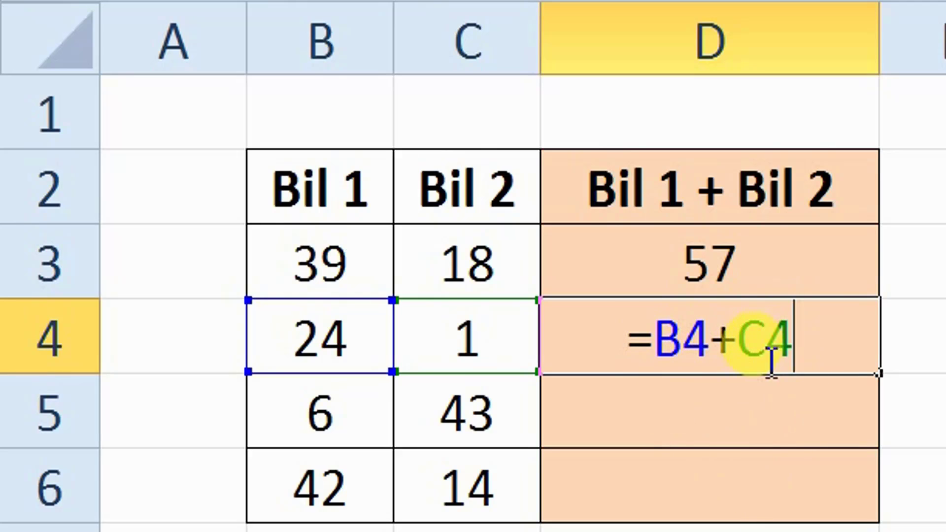
key(ctrl+Return)
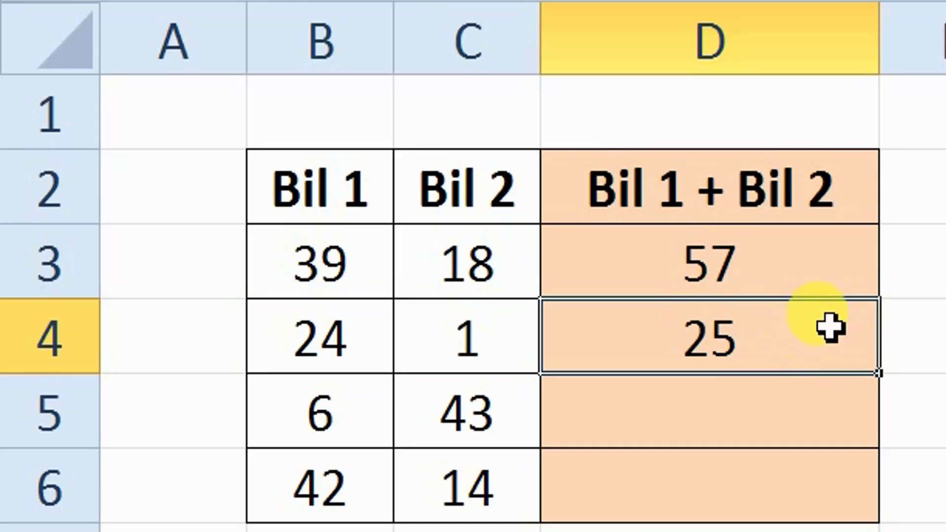
key(Delete)
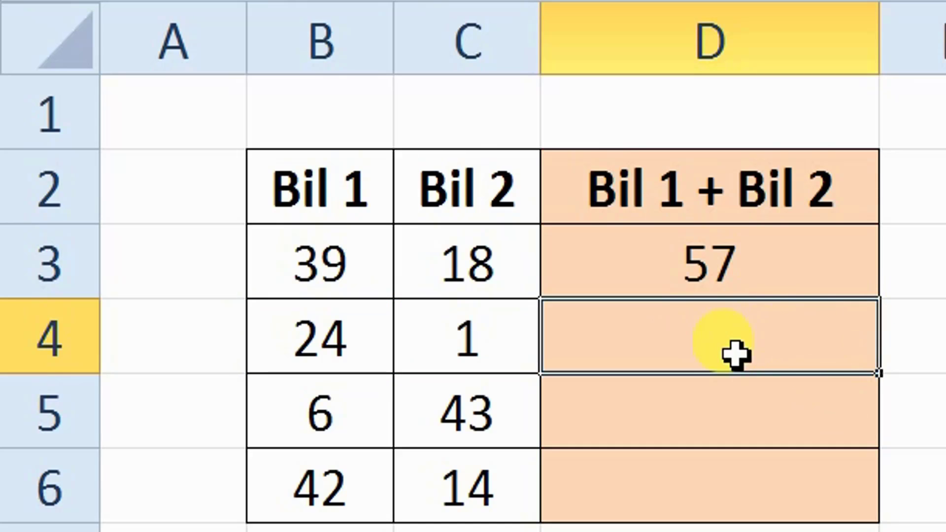
click(938, 321)
- Review the cell references in the D3 formula and close the cell with the formula intact
click(795, 261)
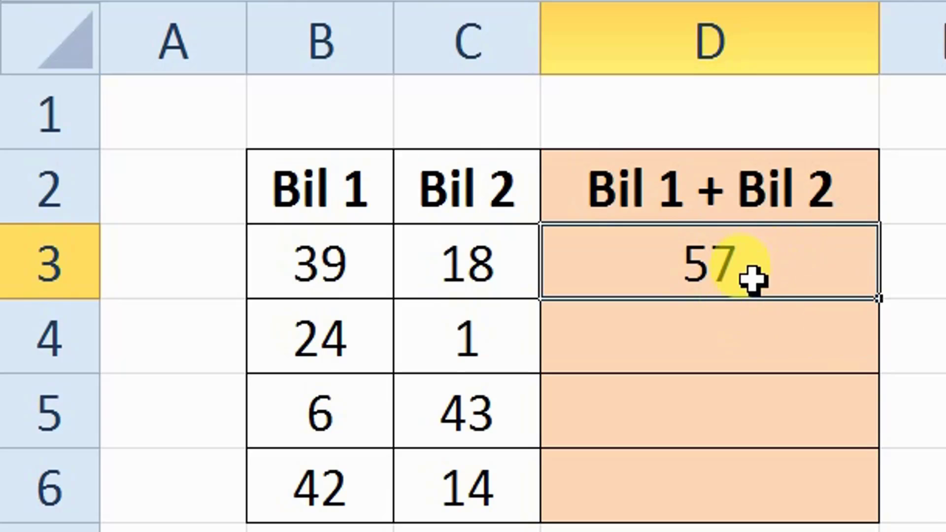
key(F2)
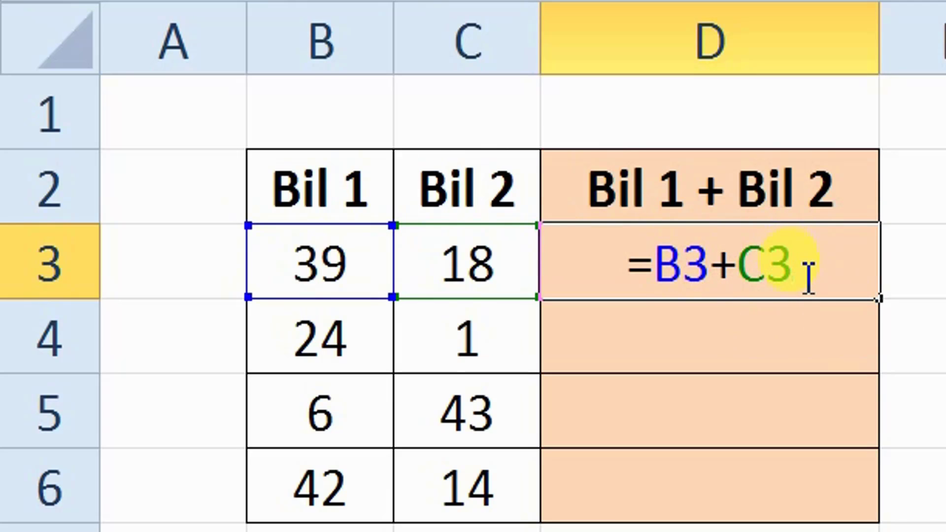
key(Return)
click(808, 270)
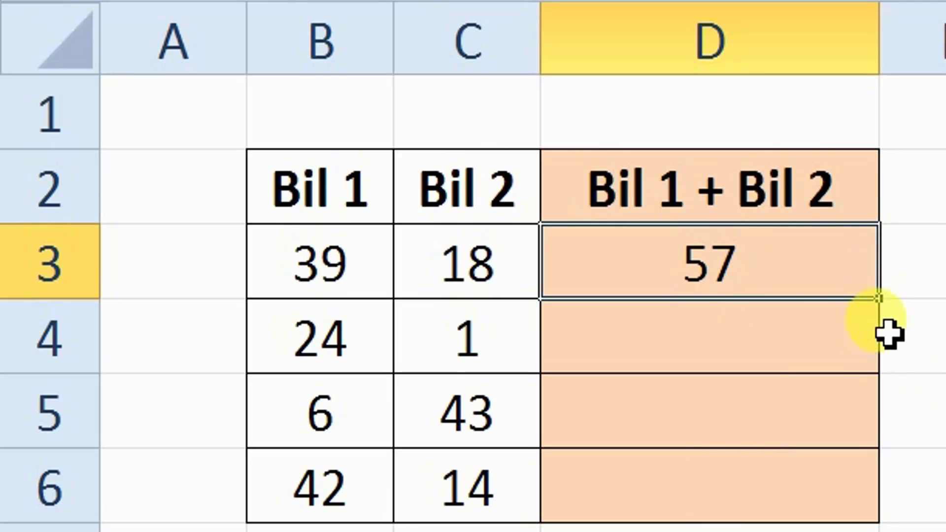
click(910, 418)
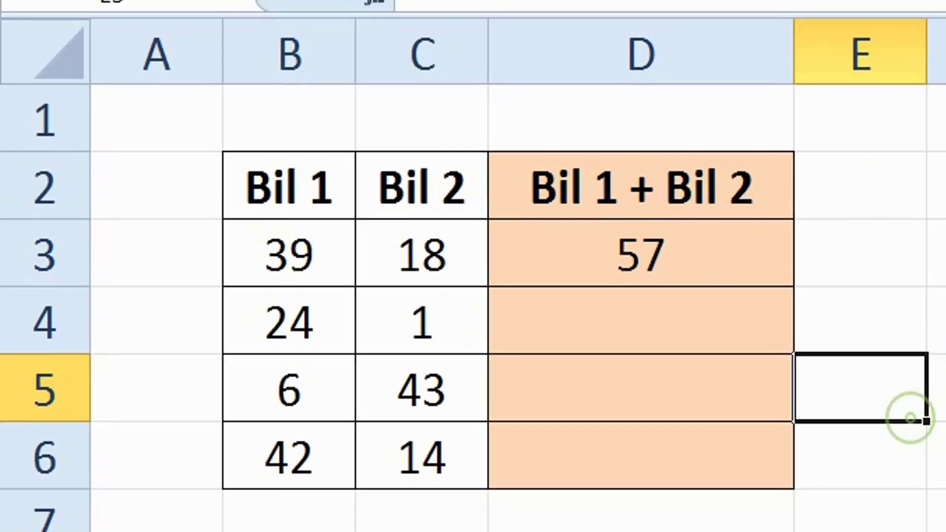
click(318, 298)
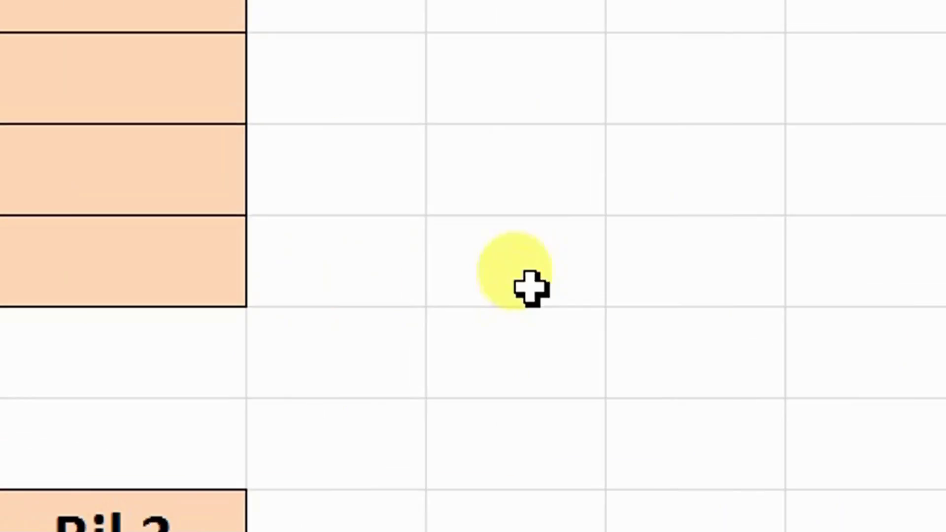
click(639, 296)
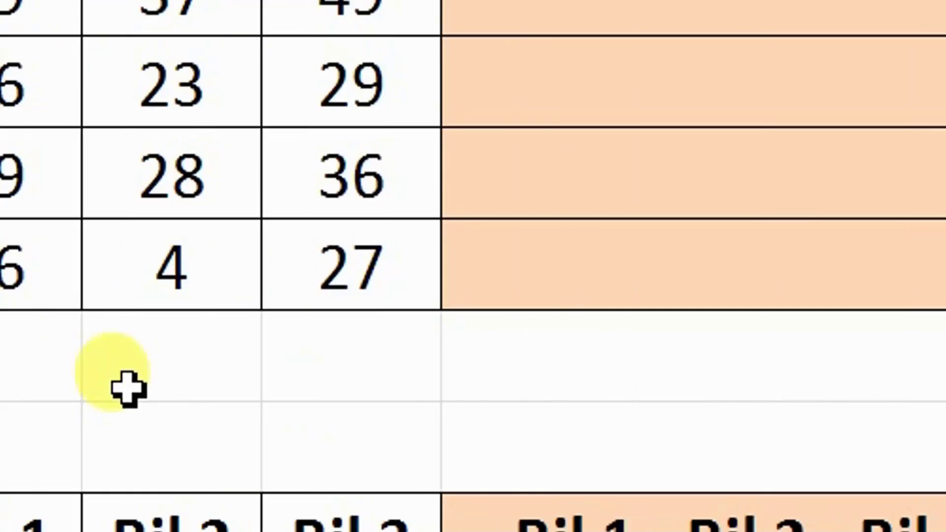
click(267, 387)
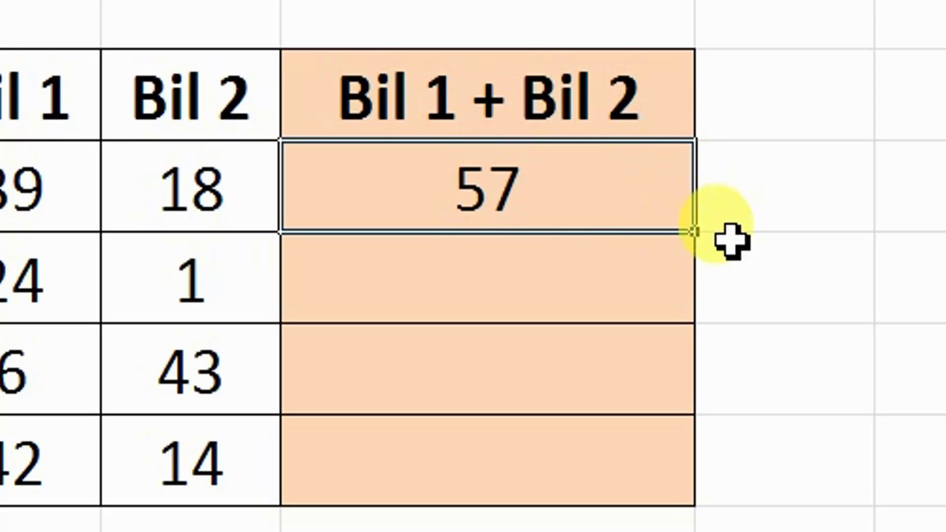
click(652, 262)
click(612, 397)
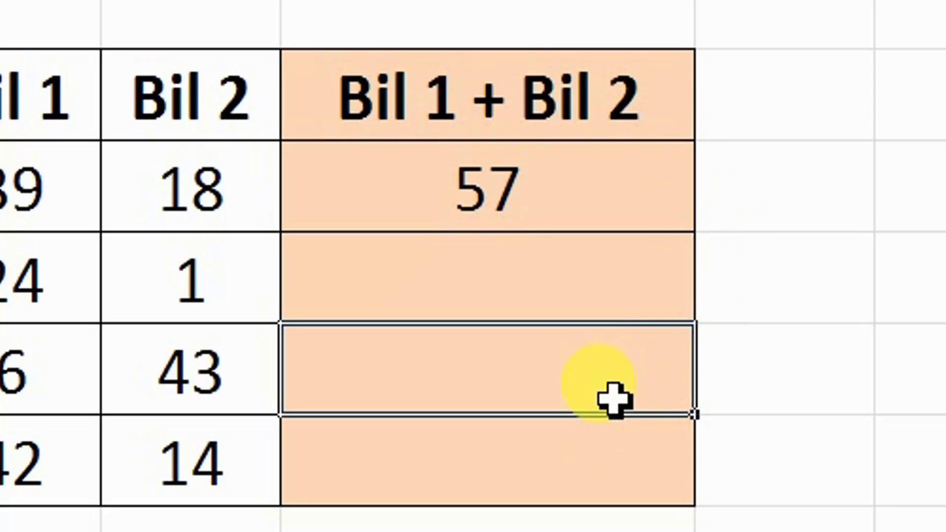
click(636, 184)
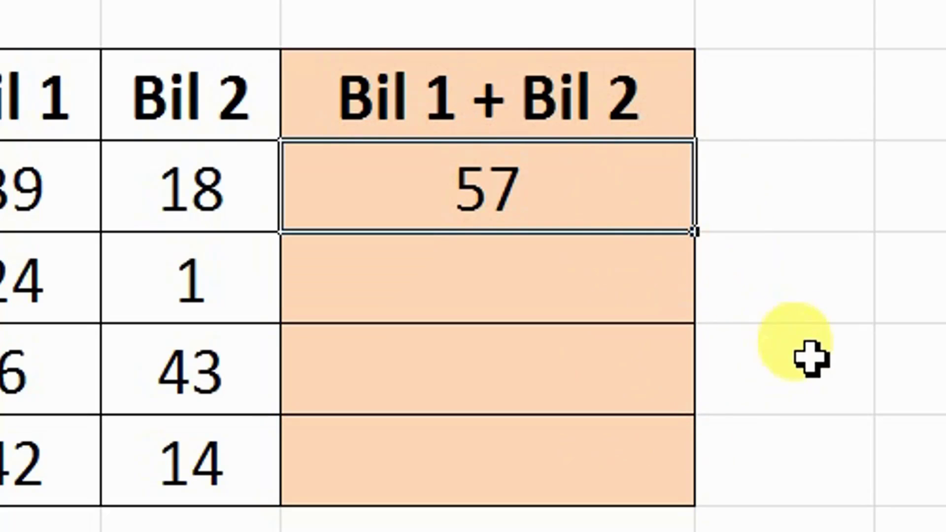
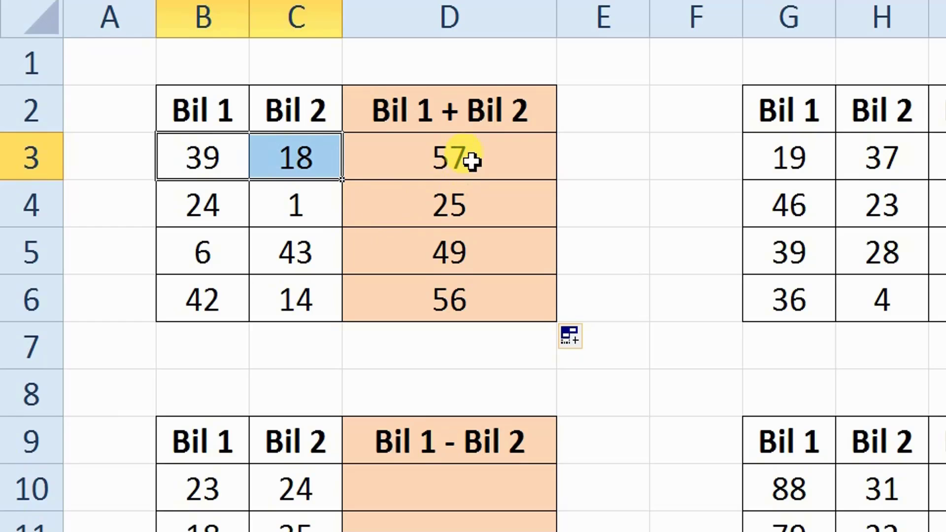
- Enter the typed-number formula =23-24 in D10 of the Bil 1 - Bil 2 table and fill it down through D13
click(472, 158)
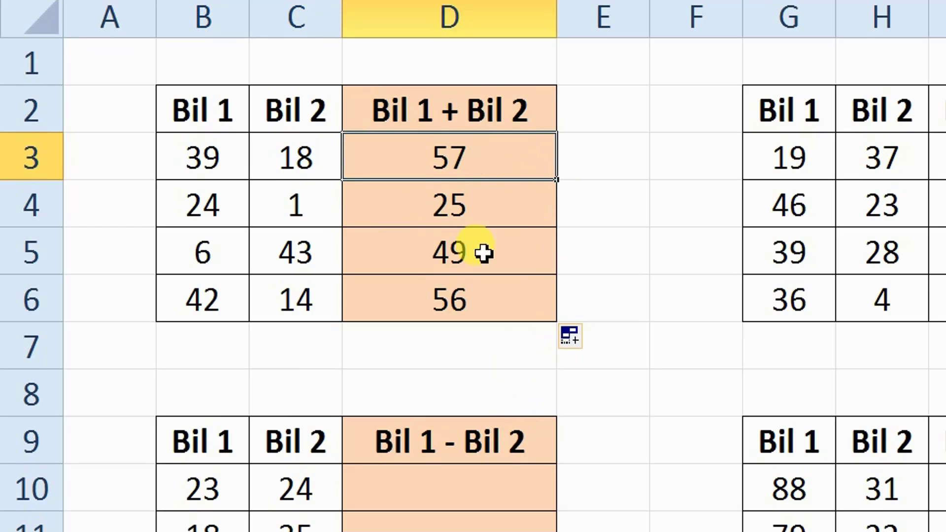
click(380, 490)
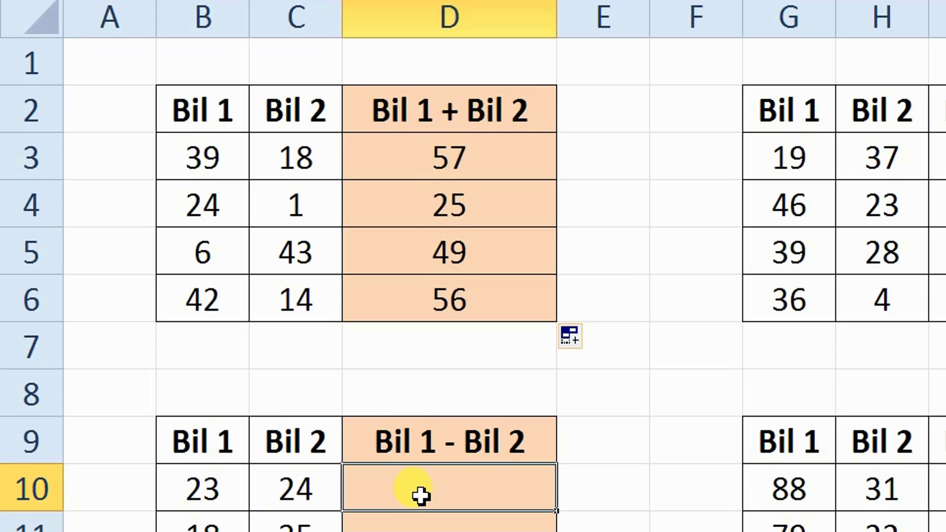
text(=)
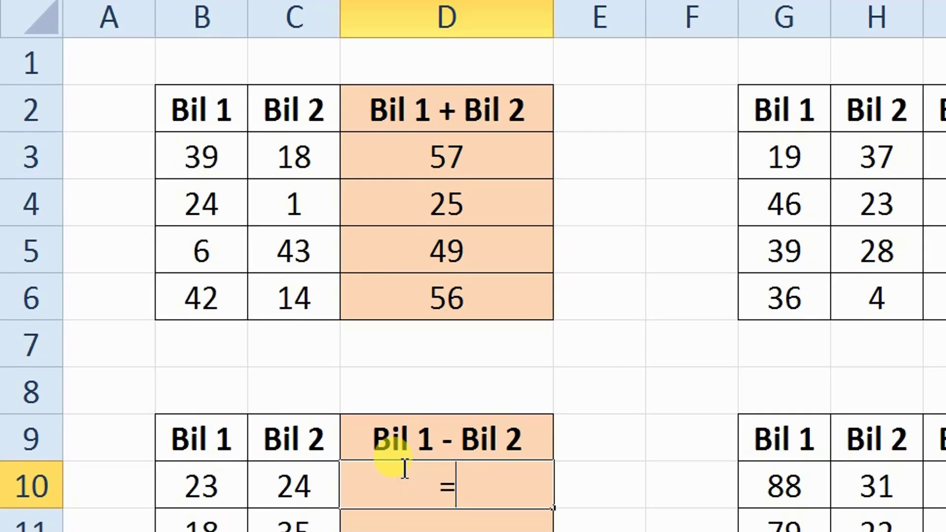
text(23)
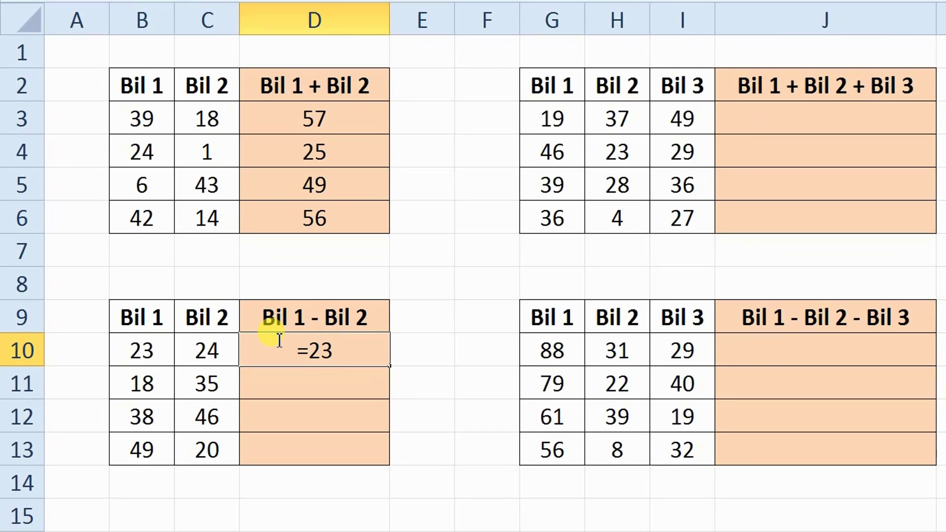
text(-24)
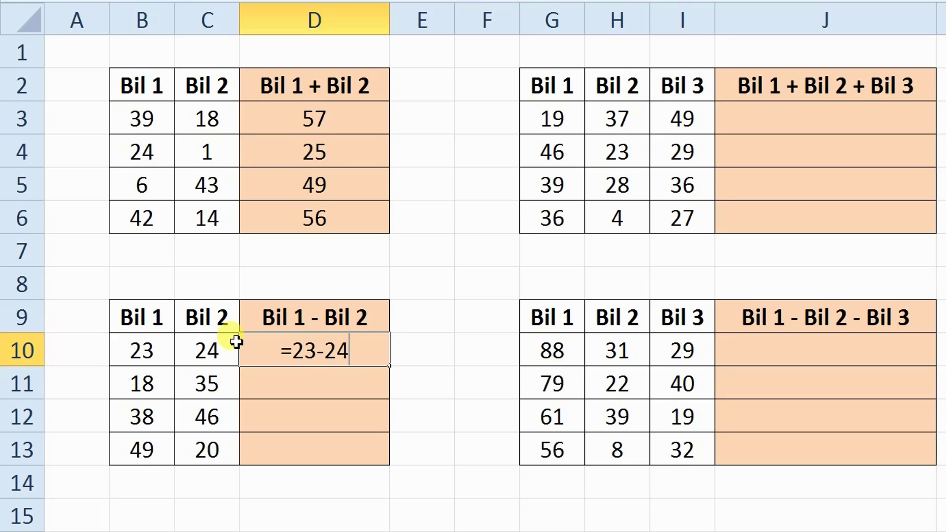
key(Return)
click(381, 351)
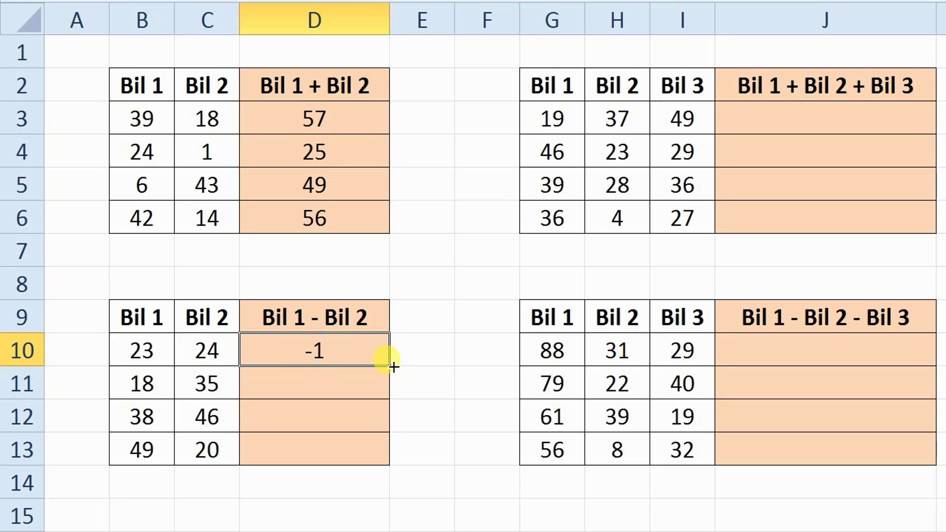
drag(390, 366, 365, 458)
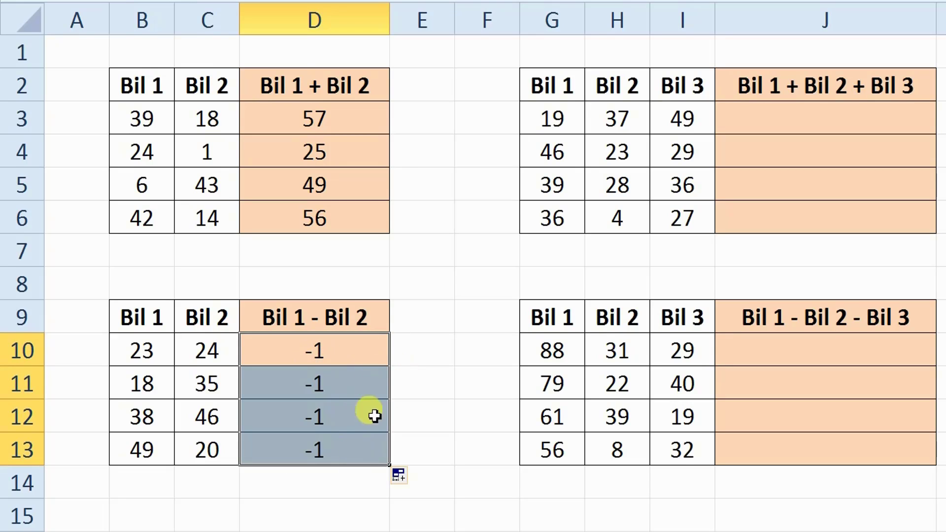
- Inspect the copied subtraction formulas in D11, D12 and D13 one by one
click(365, 397)
key(Down)
key(Down)
click(364, 392)
double_click(365, 391)
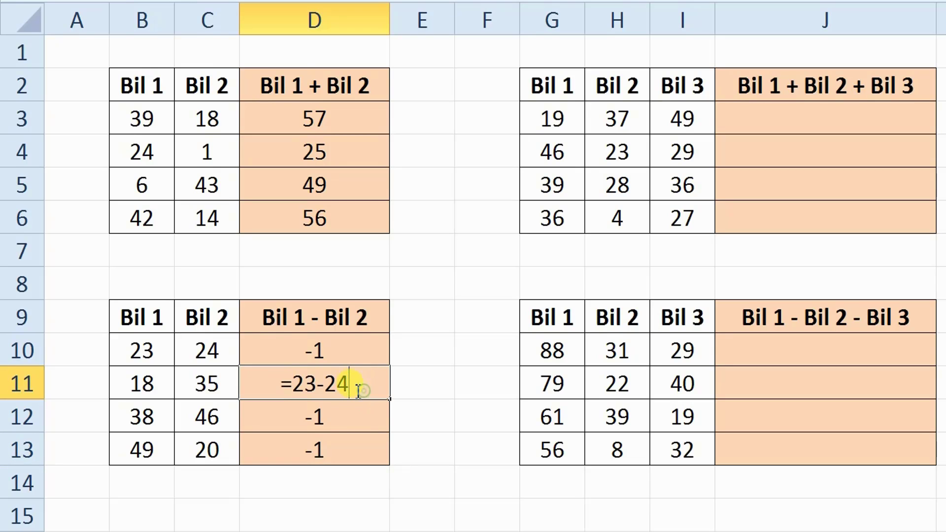
double_click(353, 401)
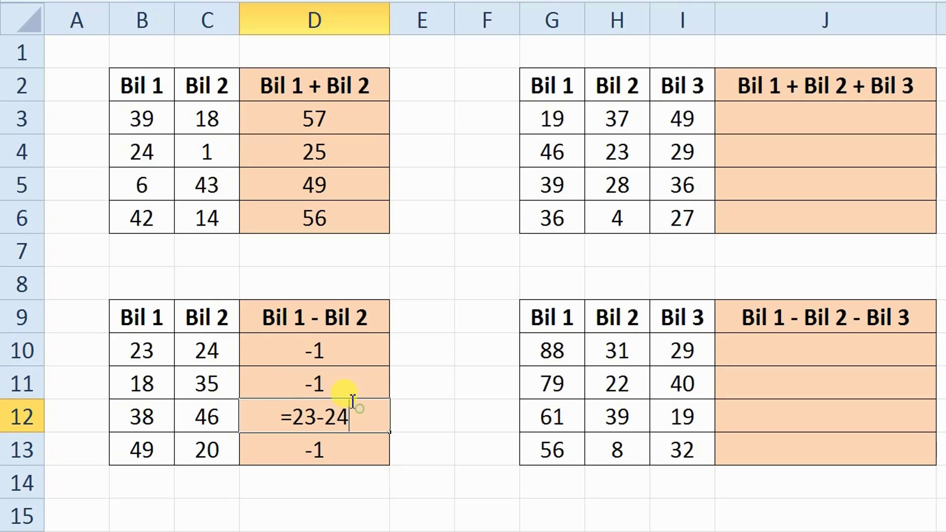
double_click(356, 445)
- Clear the typed-number formulas from the Bil 1 - Bil 2 result cells D10:D13
drag(366, 376, 351, 458)
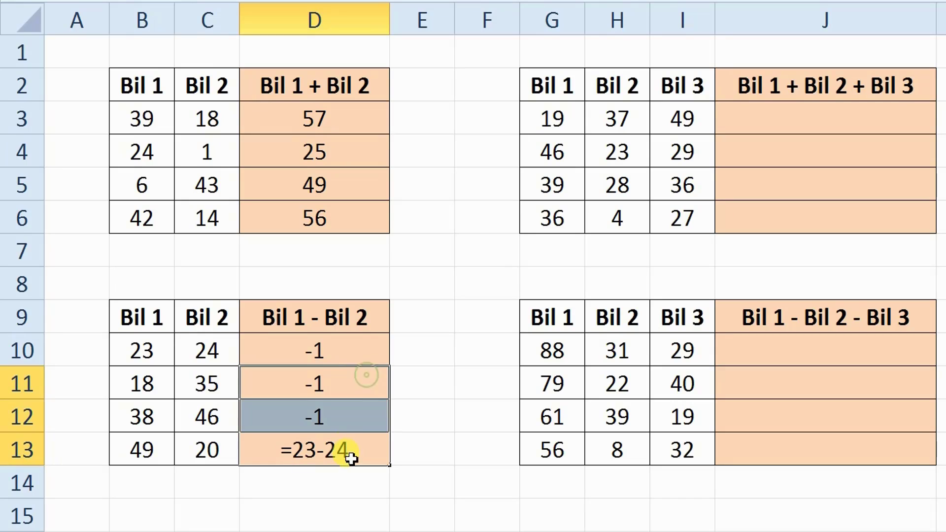
key(BackSpace)
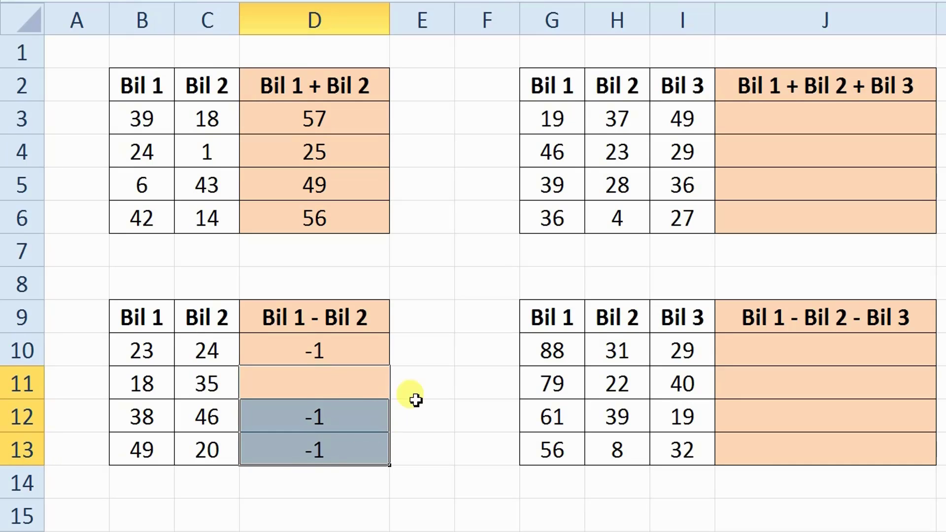
drag(364, 387, 351, 446)
key(Delete)
click(366, 351)
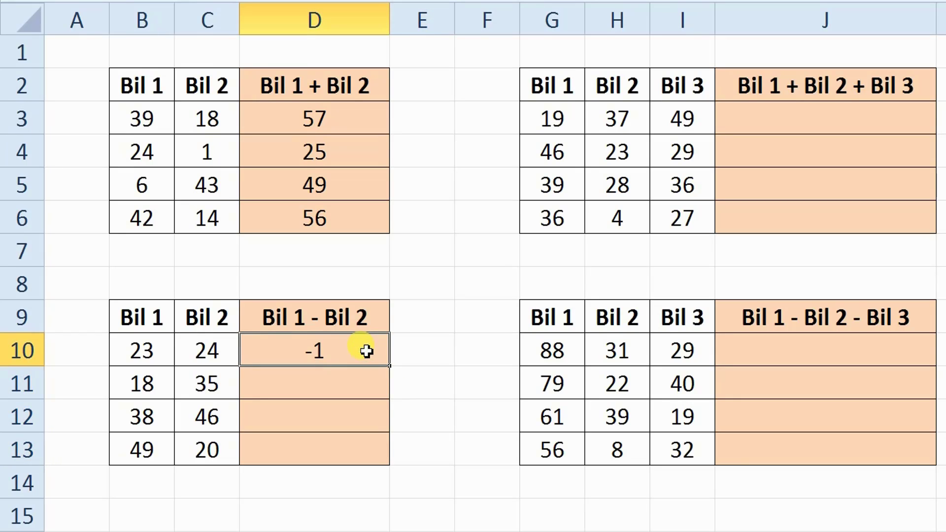
key(Delete)
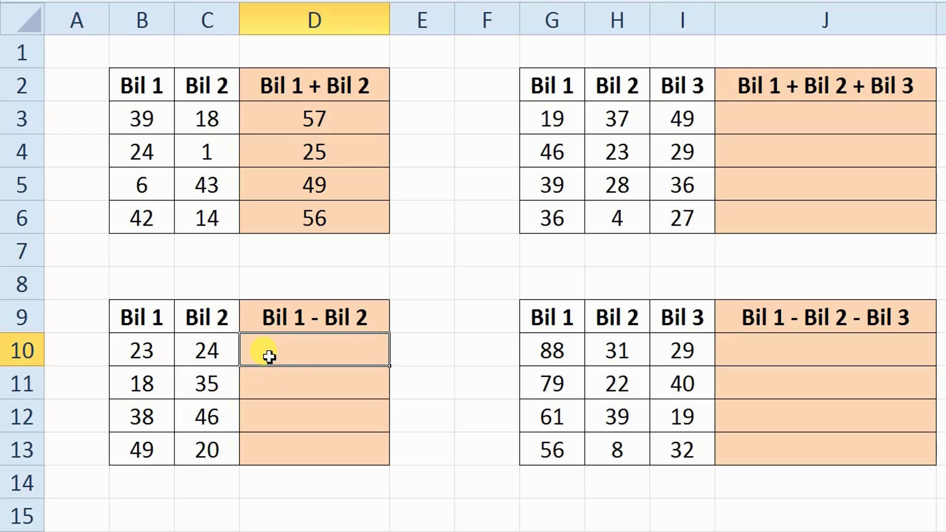
- Enter the cell-reference formula =B10-C10 in D10 of the Bil 1 - Bil 2 table and fill it down through D13
text(=)
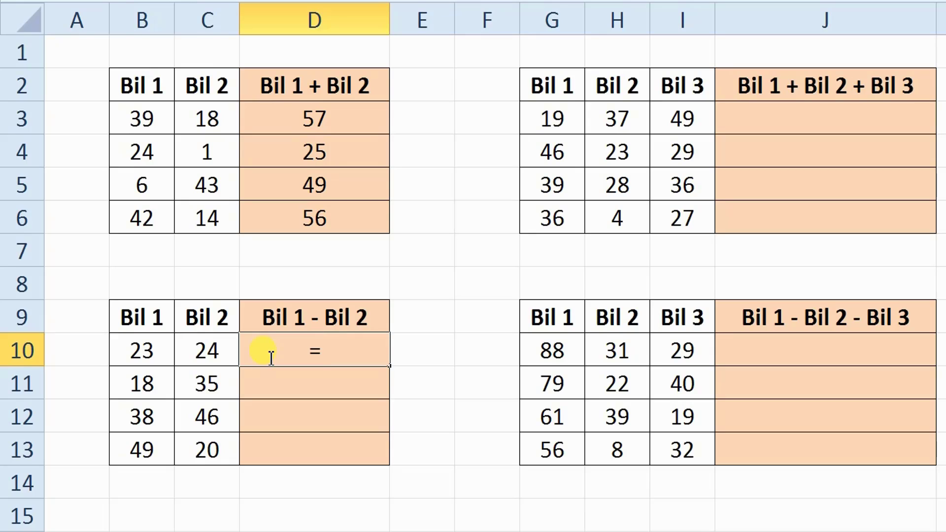
click(152, 352)
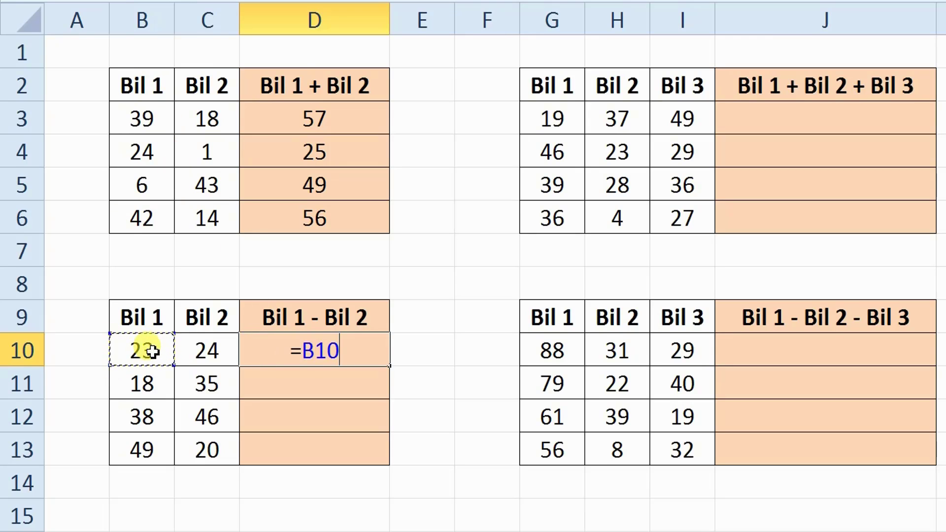
text(-)
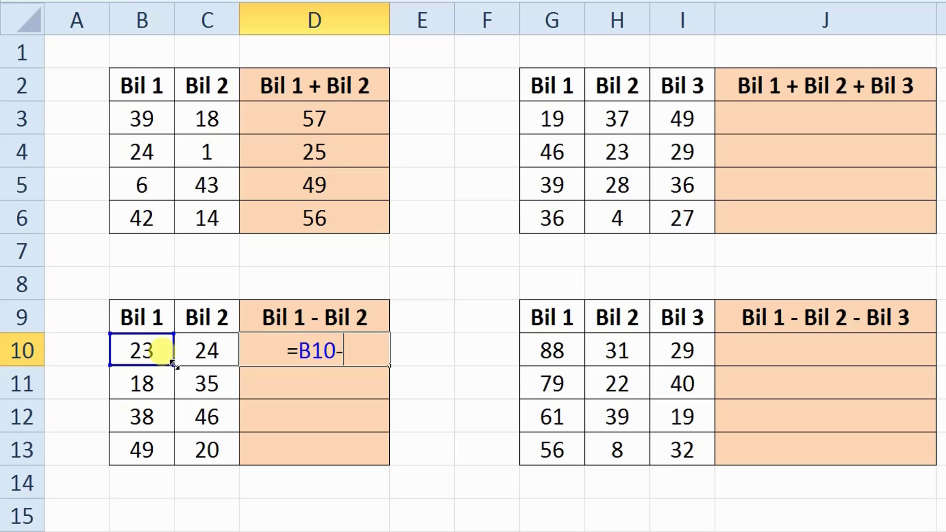
click(207, 353)
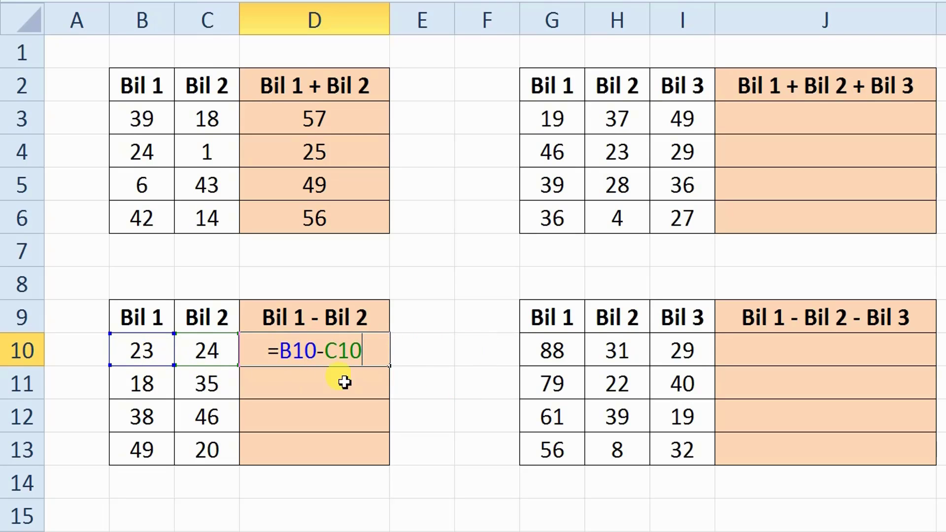
key(Return)
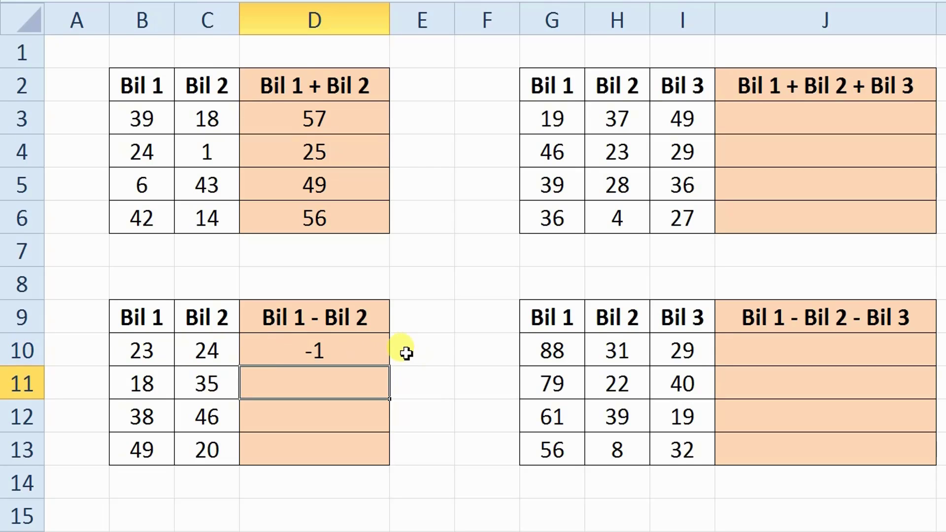
click(382, 350)
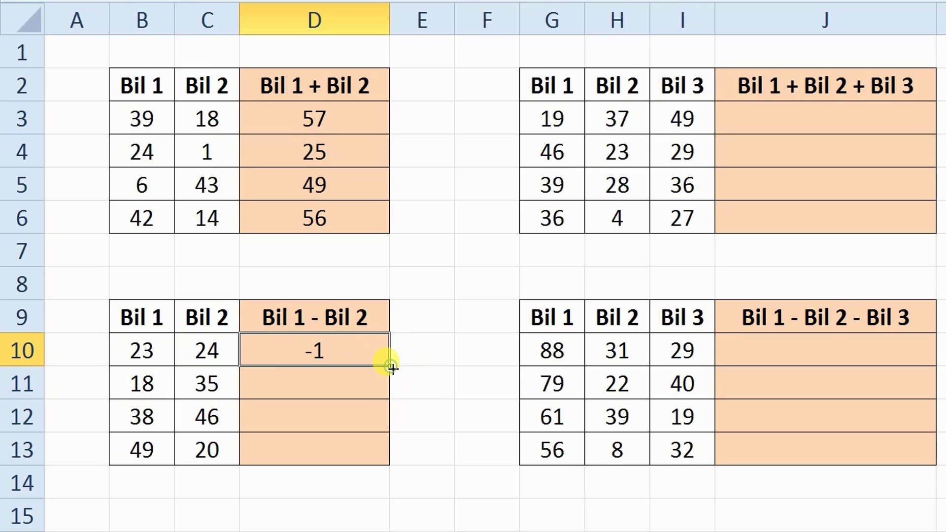
drag(392, 367, 388, 473)
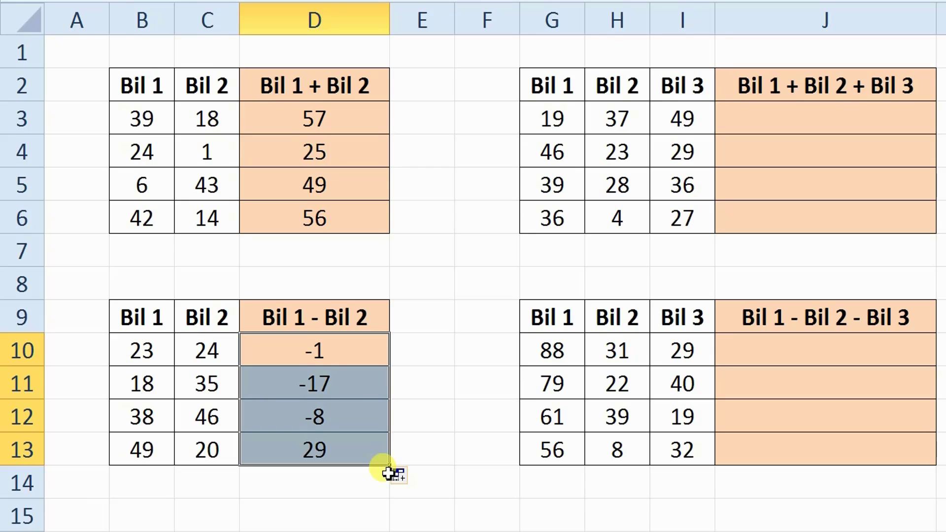
click(419, 380)
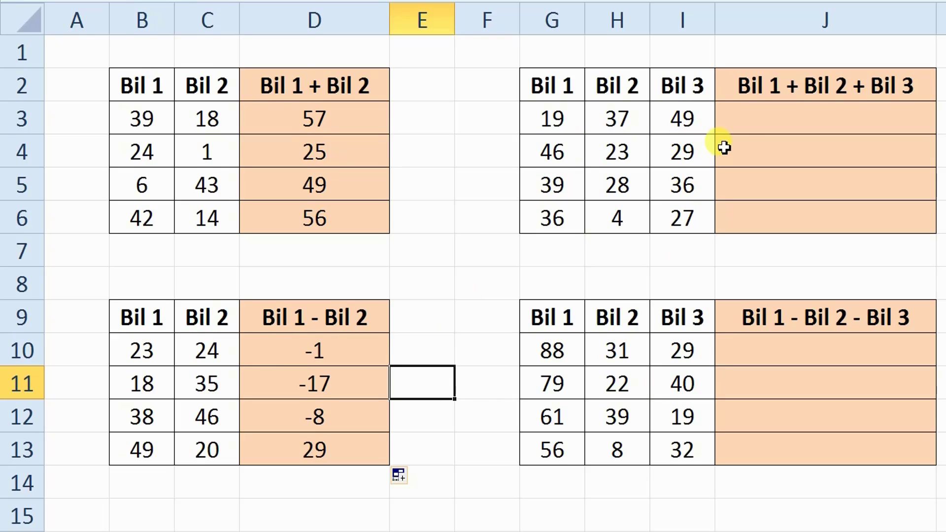
- Enter the formula =G3+H3+I3 in J3, the first result cell of the Bil 1 + Bil 2 + Bil 3 table
click(761, 120)
text(=)
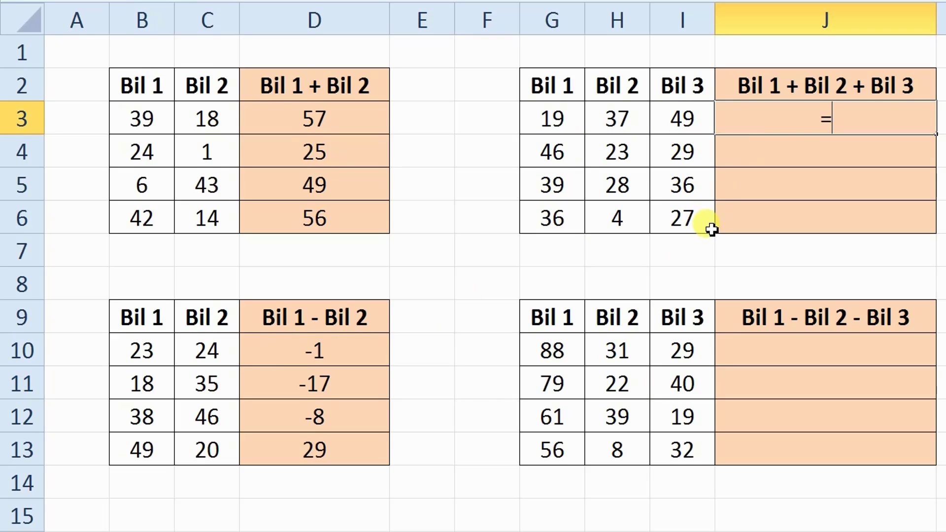
click(561, 123)
text(+)
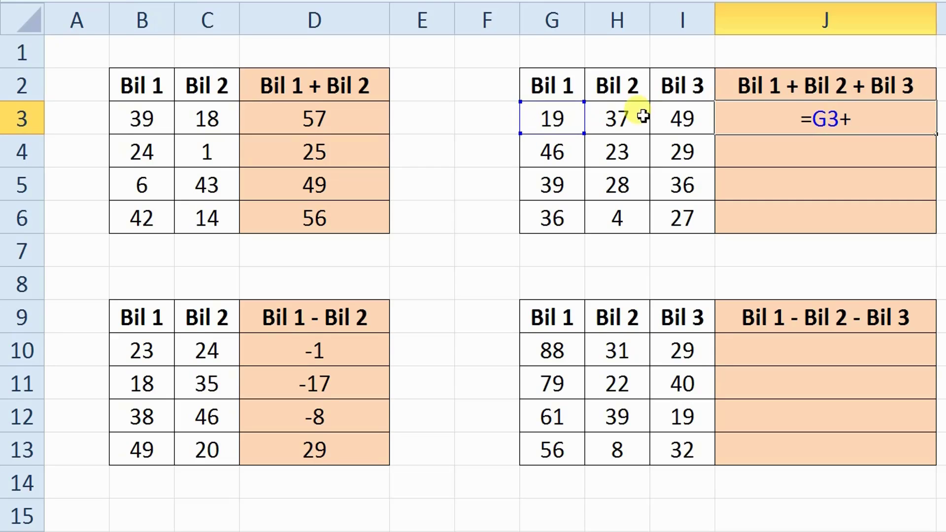
click(624, 120)
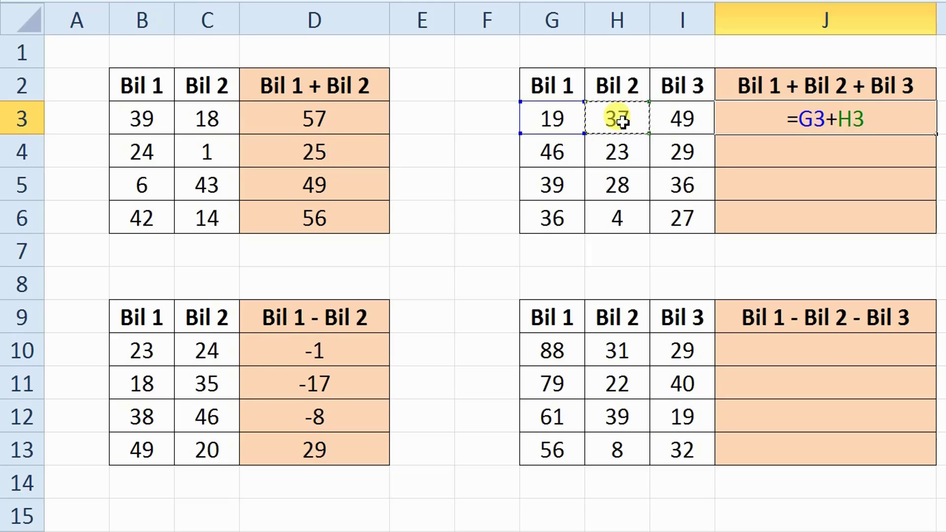
text(+)
click(683, 116)
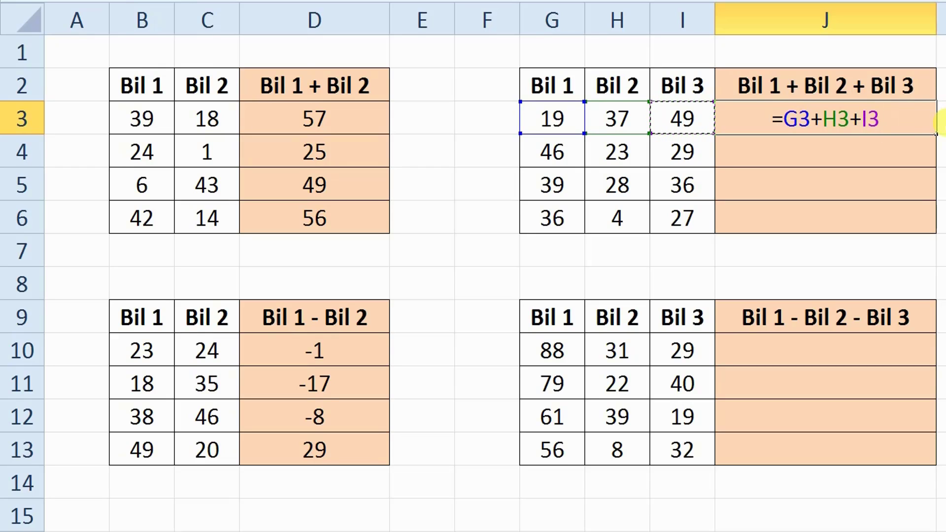
key(Return)
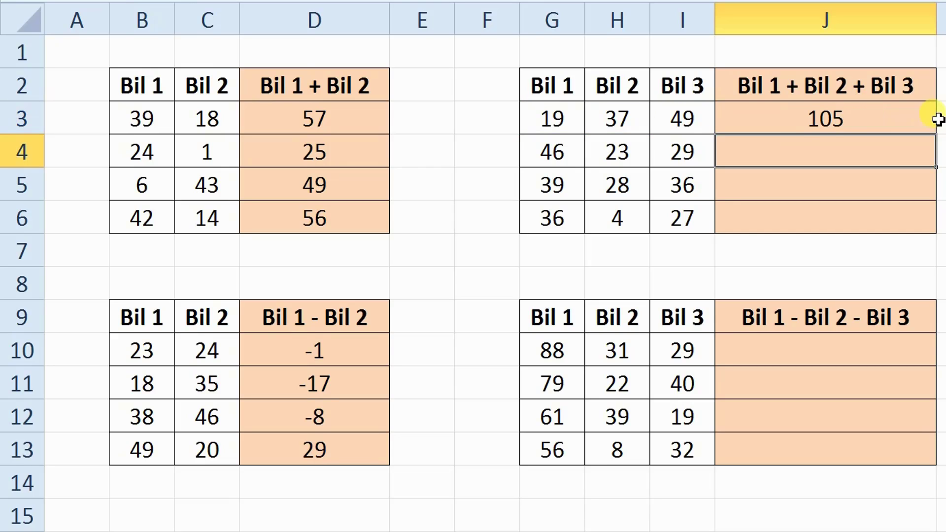
- Fill the three-number addition formula from J3 down through J6
click(833, 119)
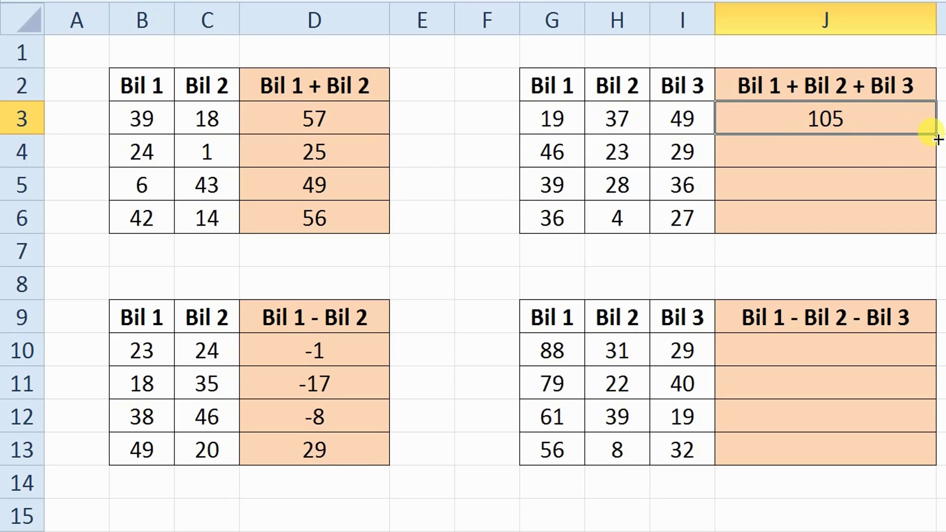
drag(934, 150, 913, 228)
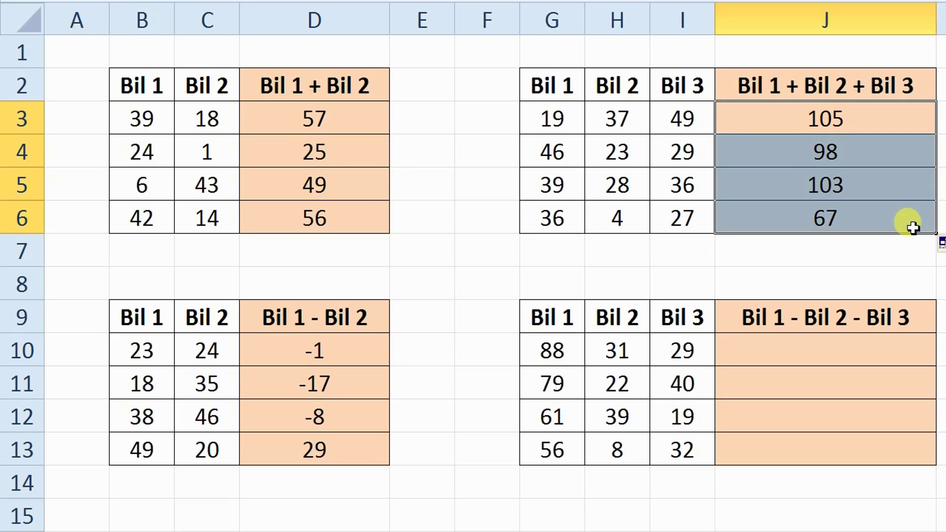
click(945, 185)
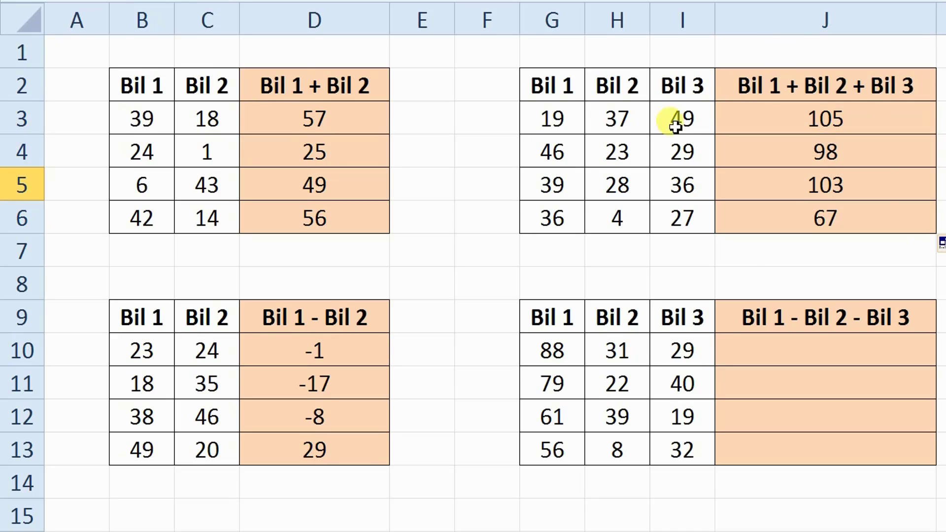
- Enter the formula =G10-H10-I10 in J10, the first result cell of the Bil 1 - Bil 2 - Bil 3 table
click(806, 349)
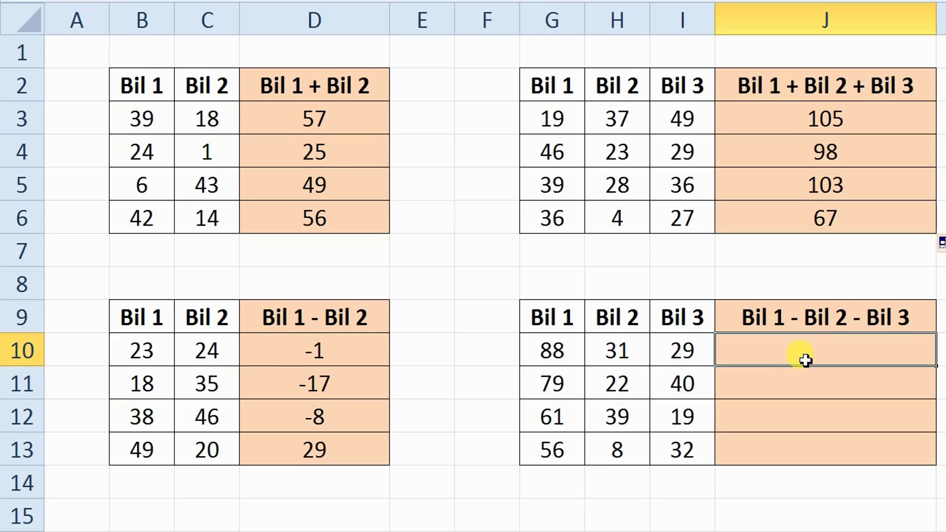
text(=)
click(562, 356)
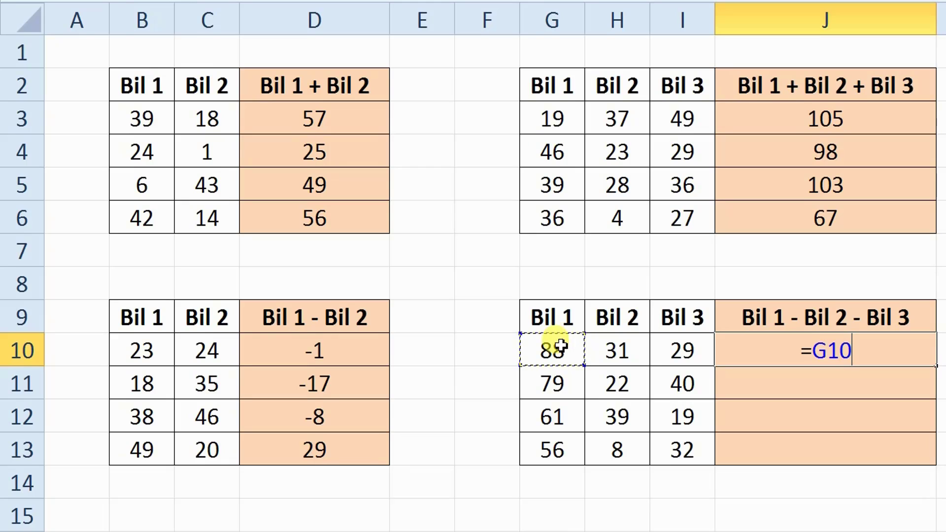
text(-)
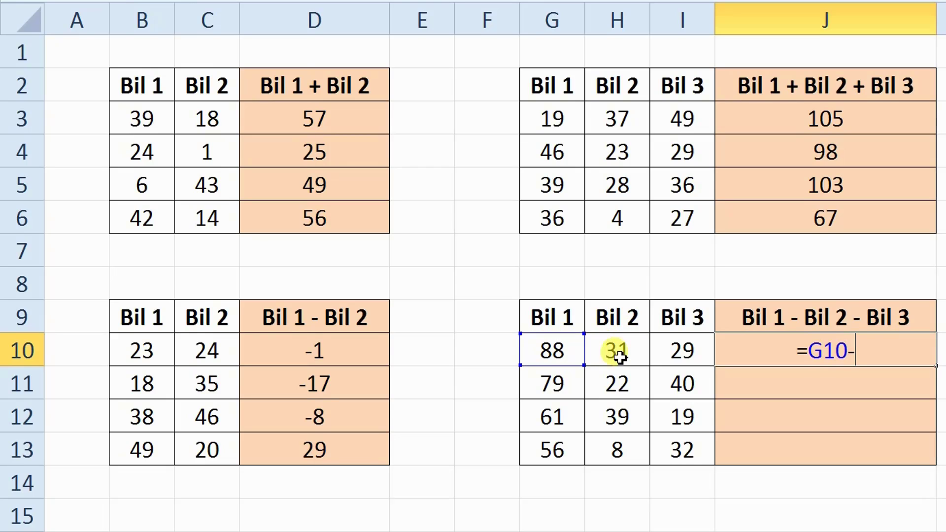
click(623, 354)
text(-)
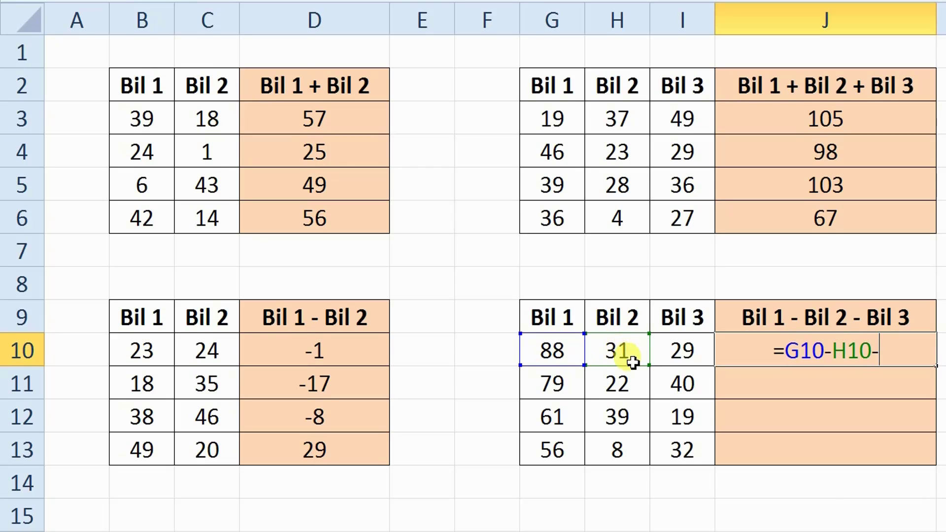
click(682, 357)
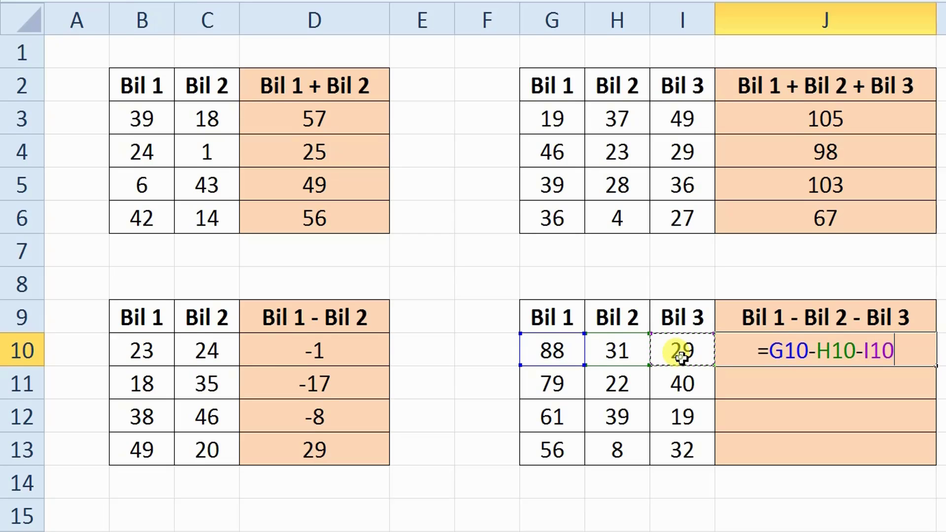
key(Return)
- Fill the three-number subtraction formula from J10 down through J13
click(845, 353)
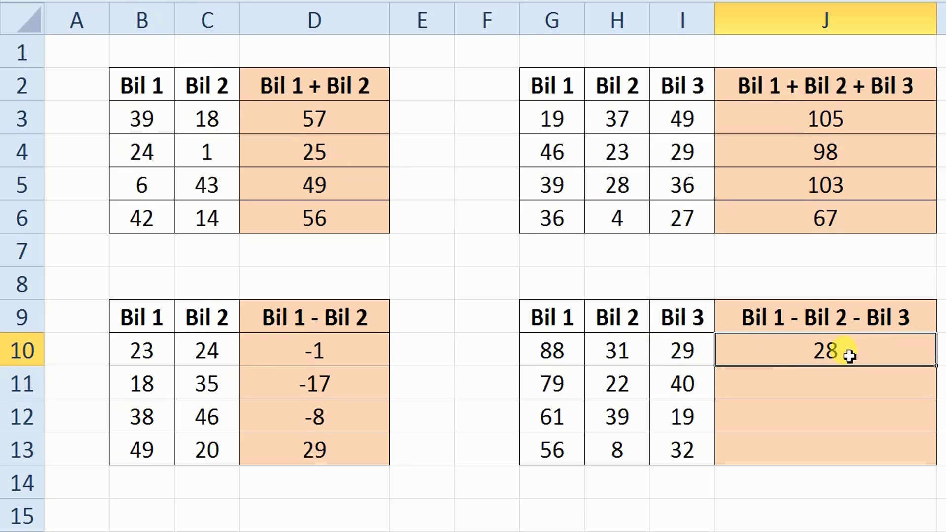
drag(937, 369, 922, 455)
click(944, 417)
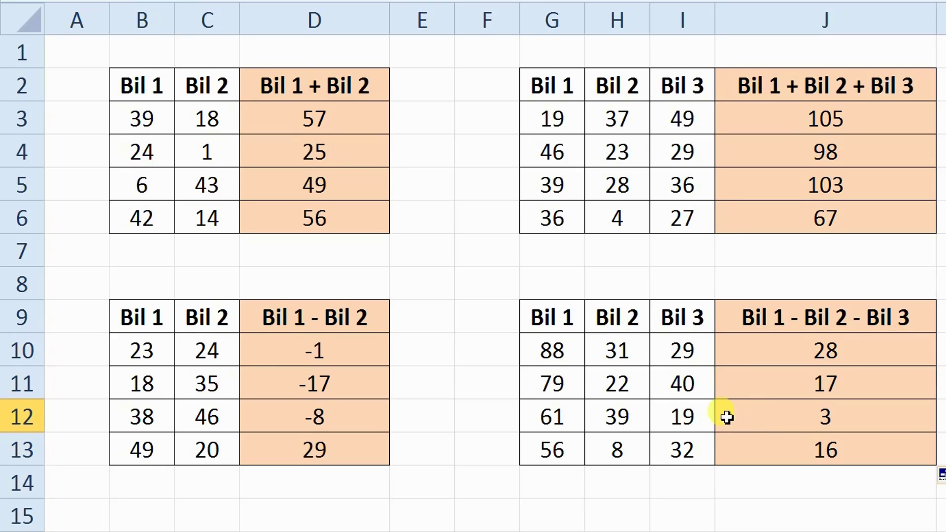
click(944, 285)
click(934, 275)
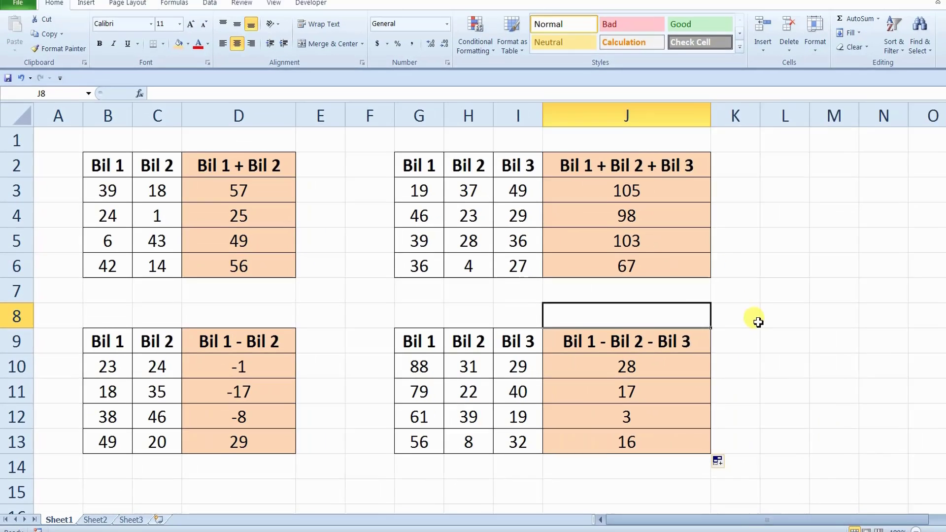
click(705, 321)
click(739, 325)
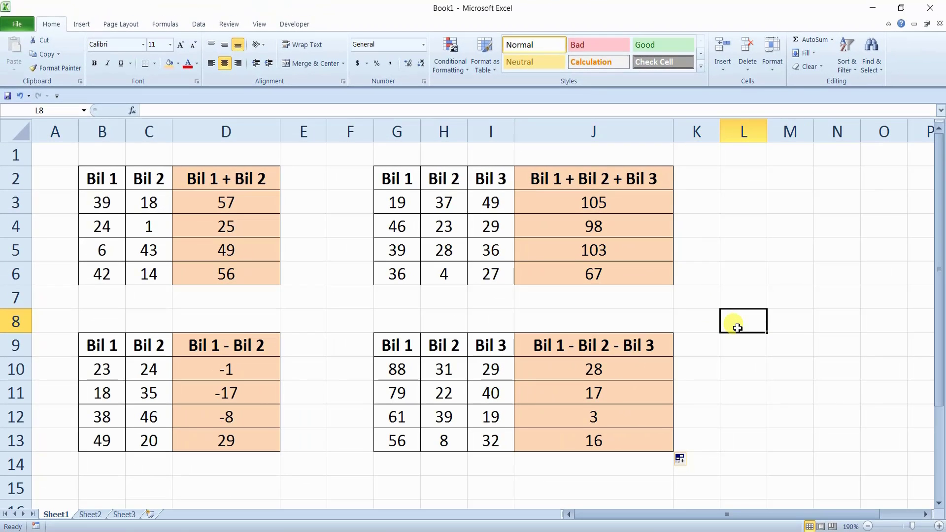